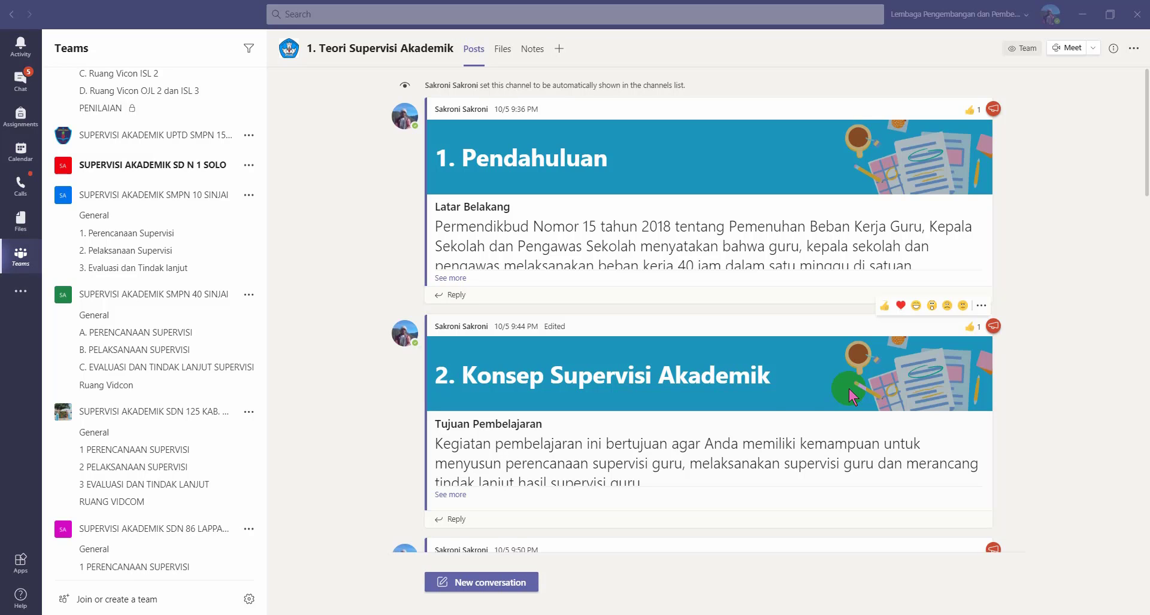
- Expand and read the "1. Pendahuluan" and "2. Konsep Supervisi Akademik" posts in the 1. Teori Supervisi Akademik channel
{"action": "left_click", "coordinate": [460, 278]}
{"action": "scroll", "coordinate": [592, 234], "scroll_direction": "down", "scroll_amount": 5}
{"action": "scroll", "coordinate": [595, 240], "scroll_direction": "down", "scroll_amount": 5}
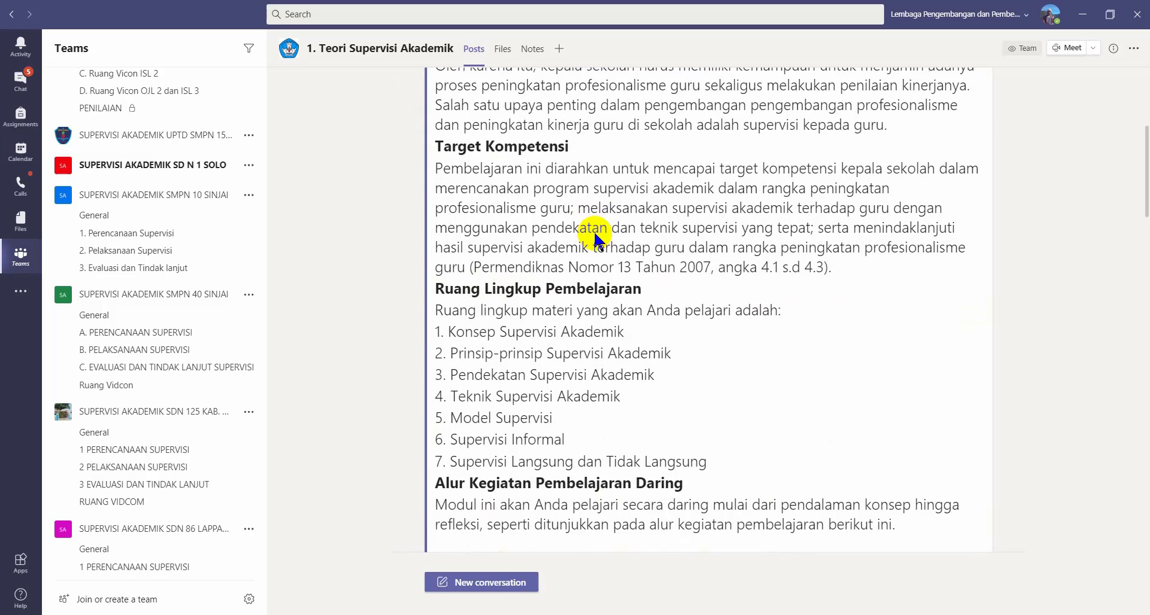
{"action": "scroll", "coordinate": [594, 240], "scroll_direction": "down", "scroll_amount": 5}
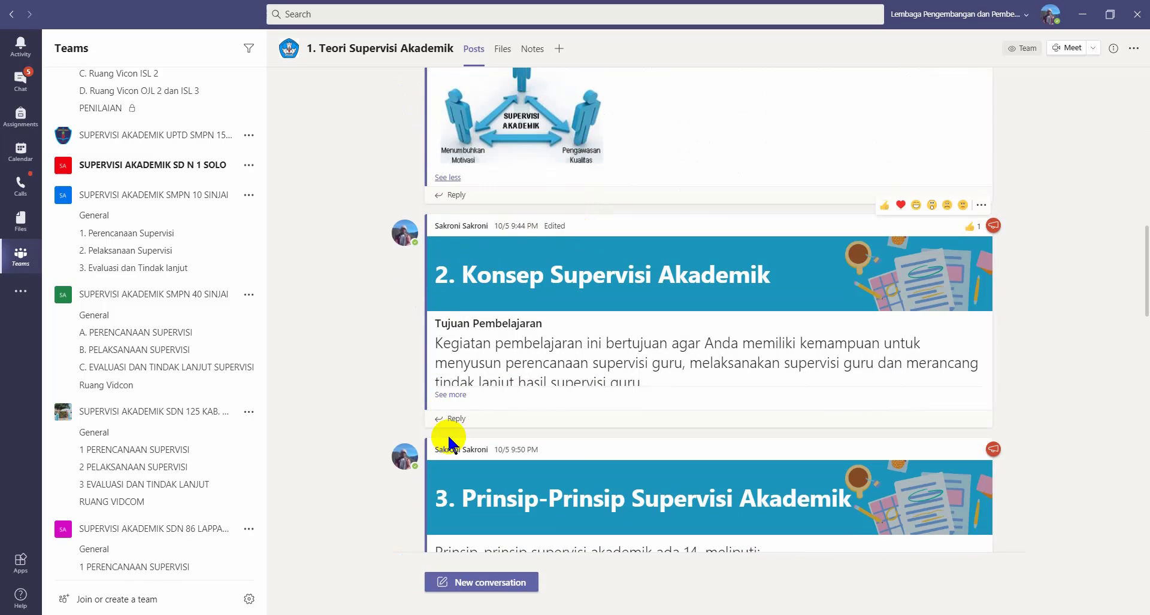
{"action": "left_click", "coordinate": [449, 394]}
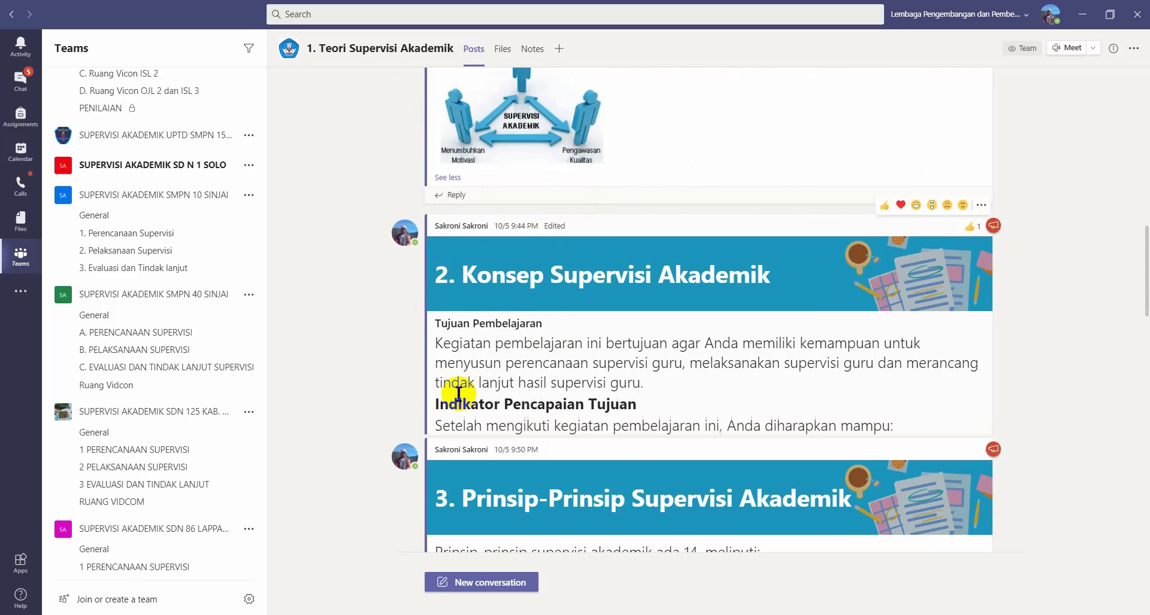
{"action": "scroll", "coordinate": [608, 374], "scroll_direction": "down", "scroll_amount": 1}
{"action": "scroll", "coordinate": [606, 374], "scroll_direction": "down", "scroll_amount": 10}
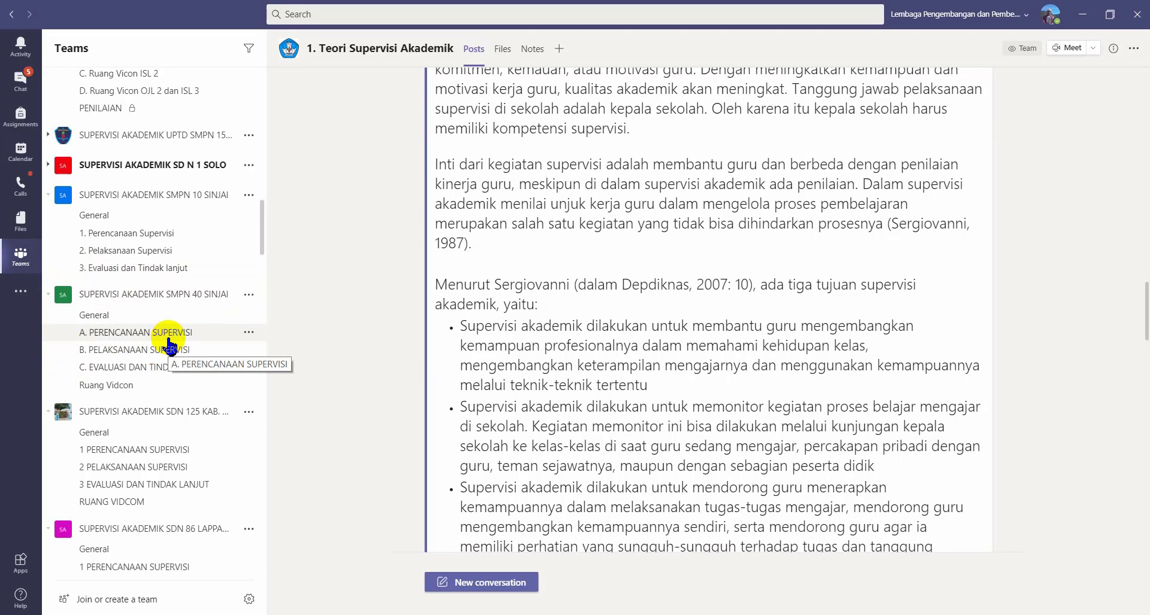
- View the posts in the A. PERENCANAAN SUPERVISI and B. PELAKSANAAN SUPERVISI channels of the SUPERVISI AKADEMIK SMPN 40 SINJAI team
{"action": "left_click", "coordinate": [168, 336]}
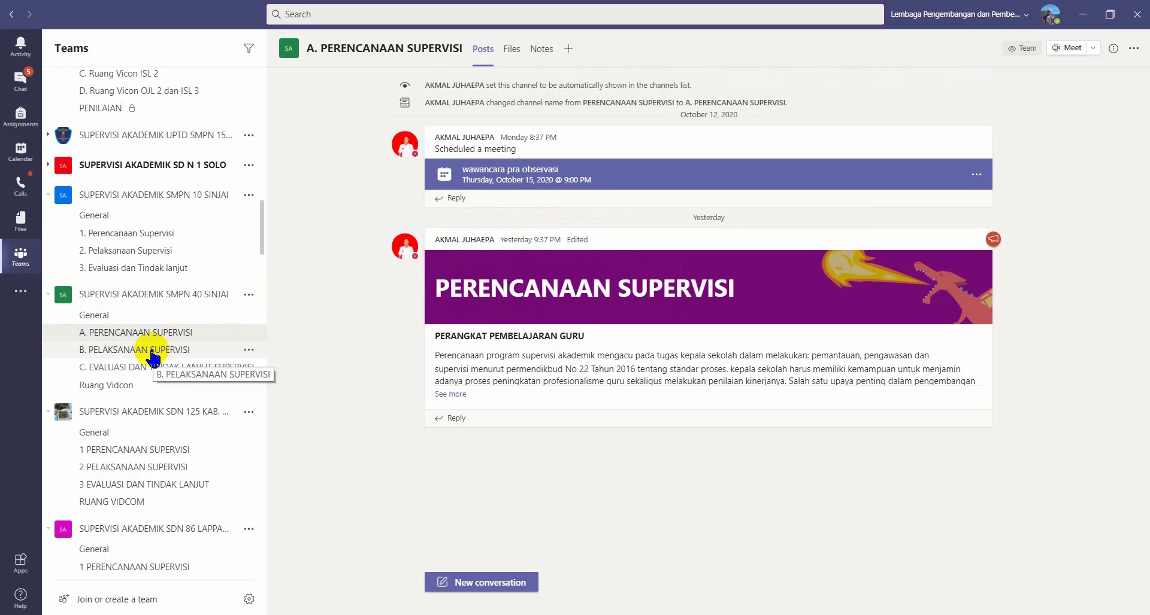
{"action": "left_click", "coordinate": [151, 353]}
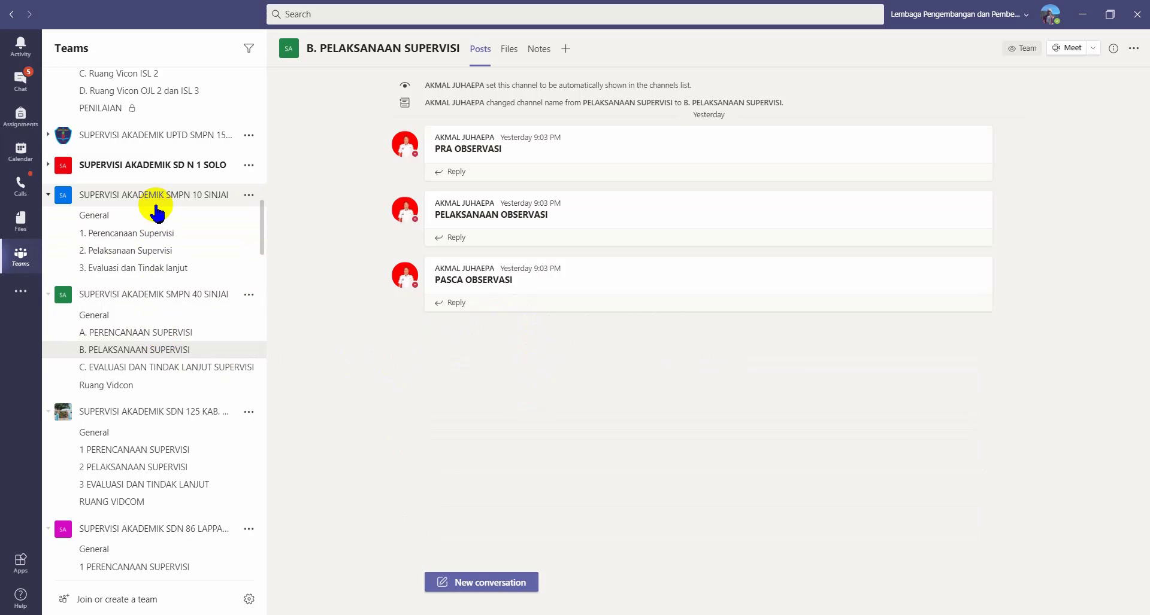
- Open the 2. Perencanaan Supervisi Akademik channel of the Diklat Supervisi TIK Kab. Sinjai Sulsel team and look through its posts
{"action": "scroll", "coordinate": [158, 211], "scroll_direction": "up", "scroll_amount": 5}
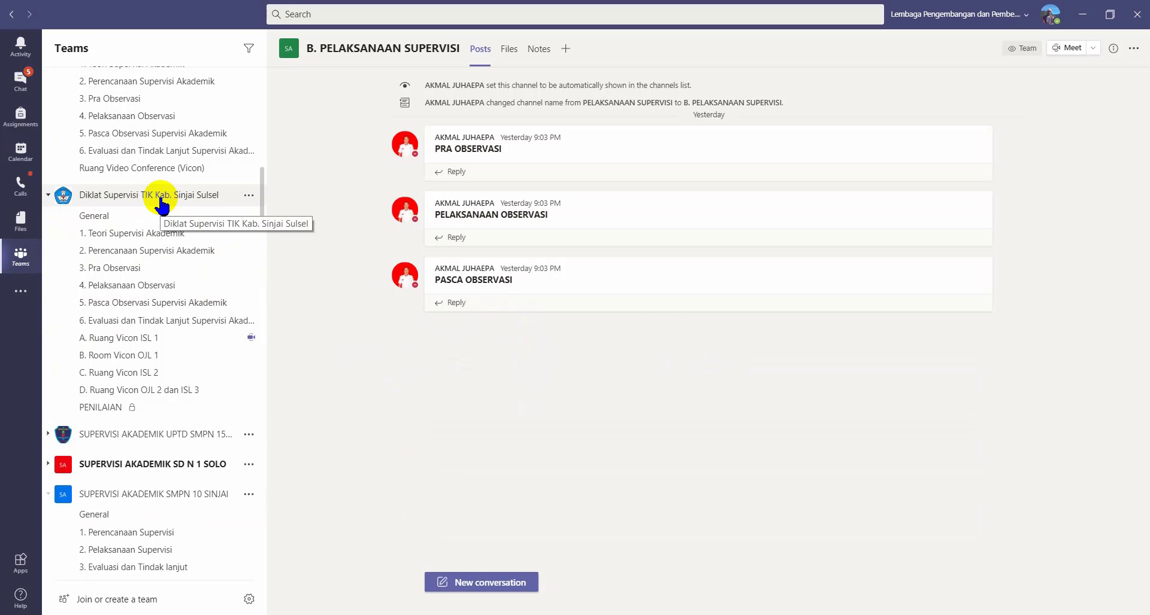
{"action": "left_click", "coordinate": [149, 256]}
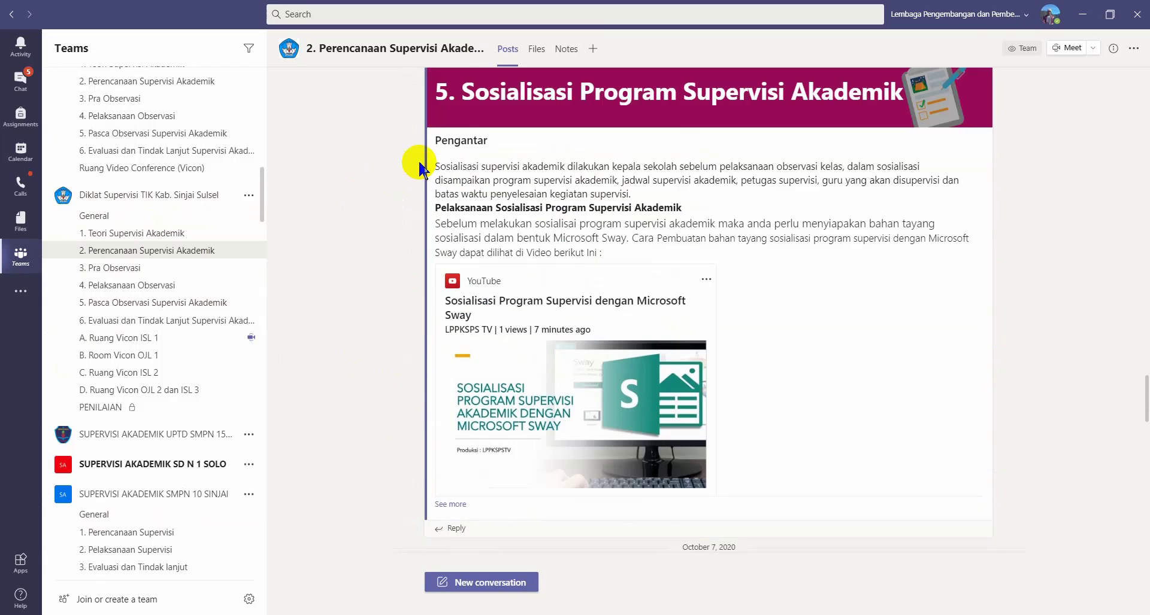
{"action": "scroll", "coordinate": [421, 169], "scroll_direction": "up", "scroll_amount": 15}
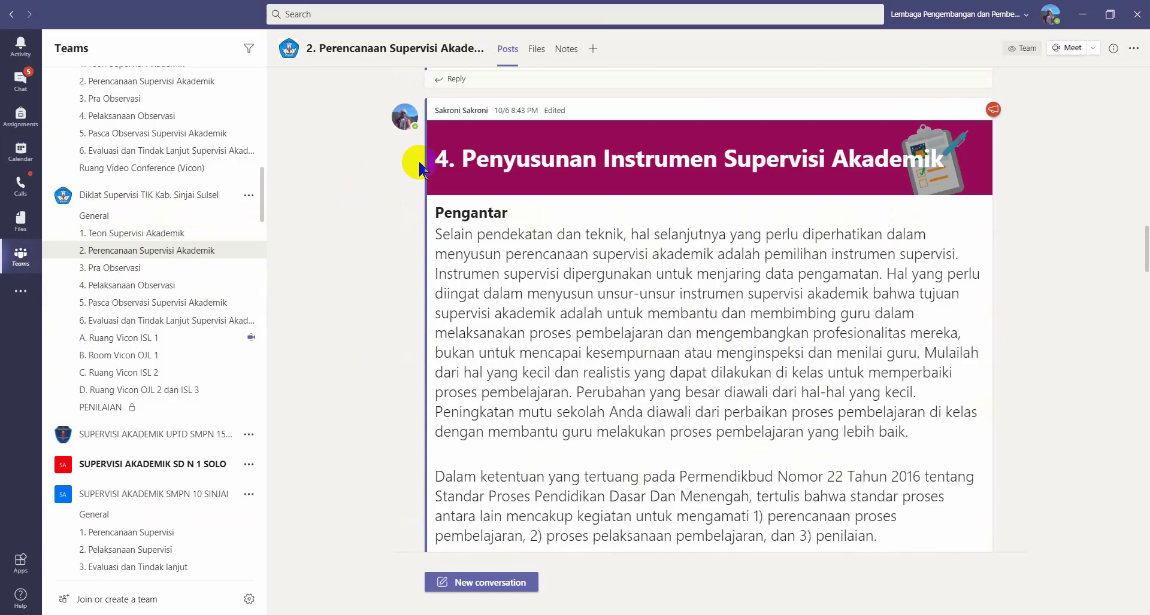
{"action": "scroll", "coordinate": [421, 170], "scroll_direction": "up", "scroll_amount": 6}
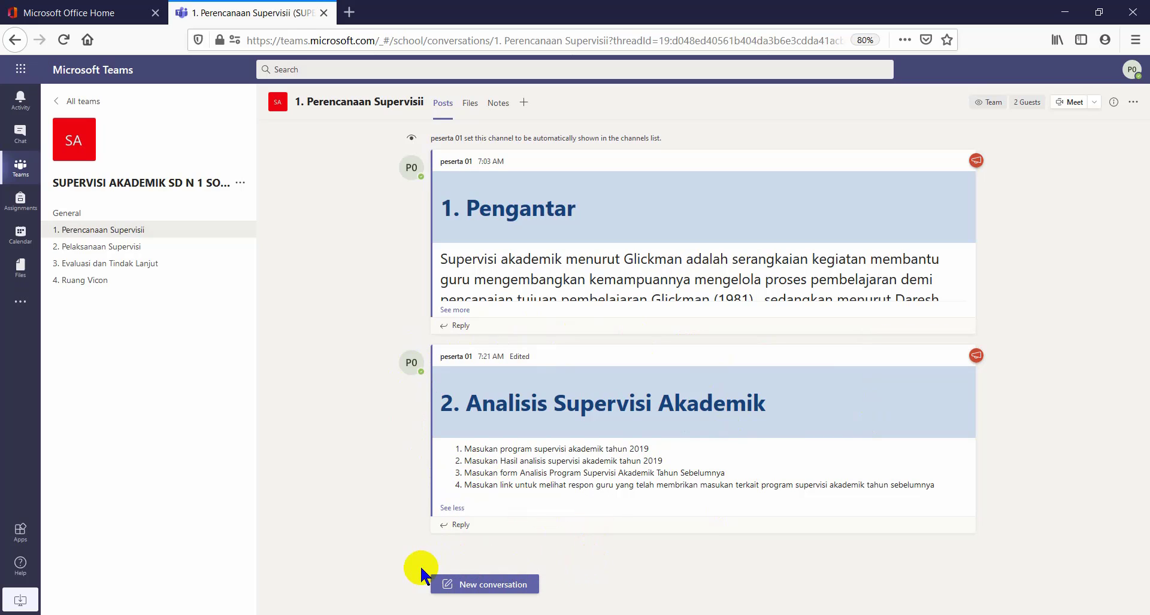
- Start a new announcement in the 1. Perencanaan Supervisii channel with the headline "3. Penyusunan Program Supervisi"
{"action": "left_click", "coordinate": [497, 593]}
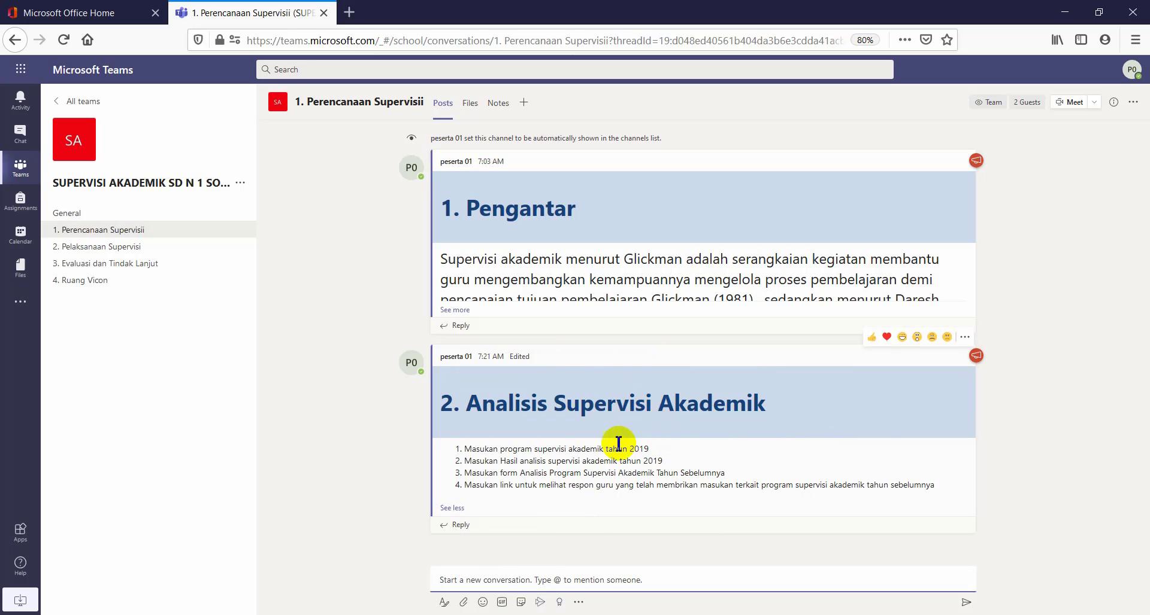
{"action": "left_click", "coordinate": [442, 604]}
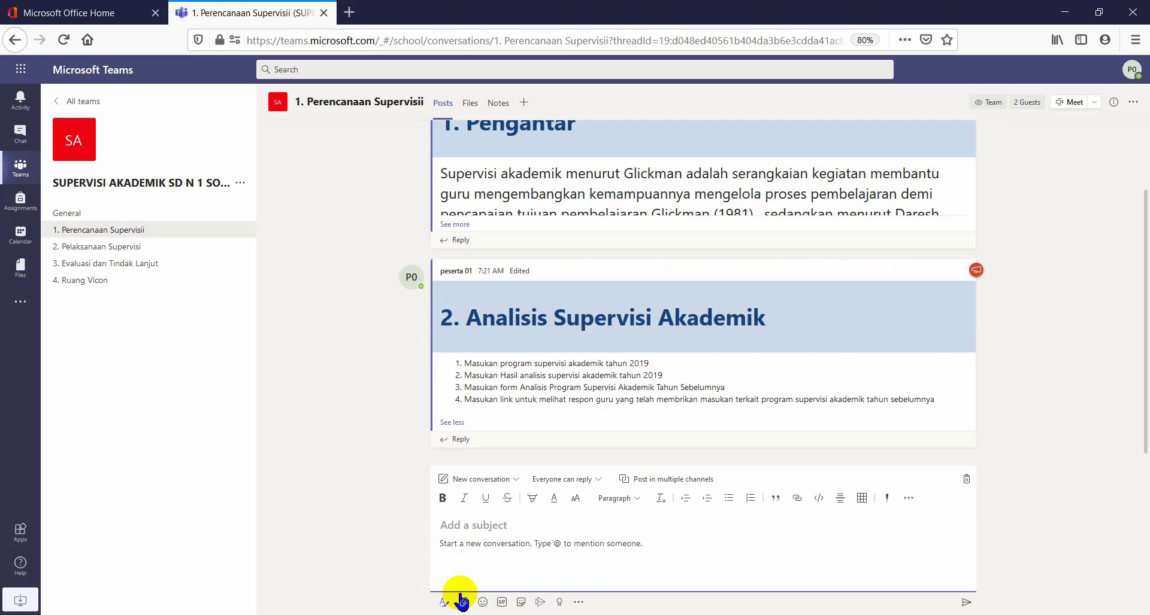
{"action": "left_click", "coordinate": [515, 482]}
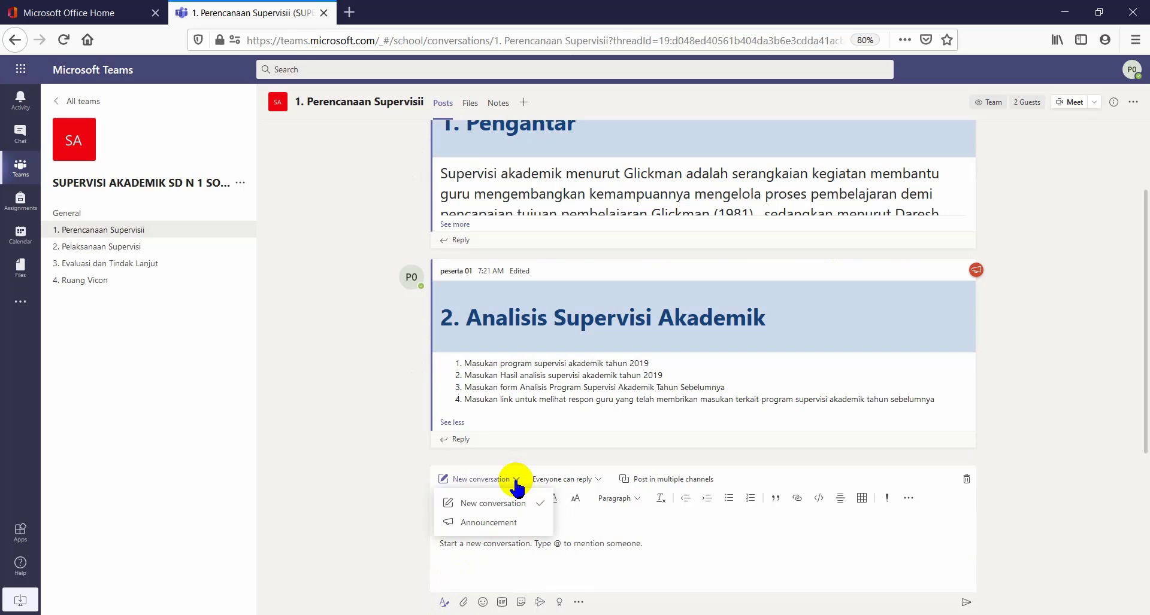
{"action": "left_click", "coordinate": [516, 524]}
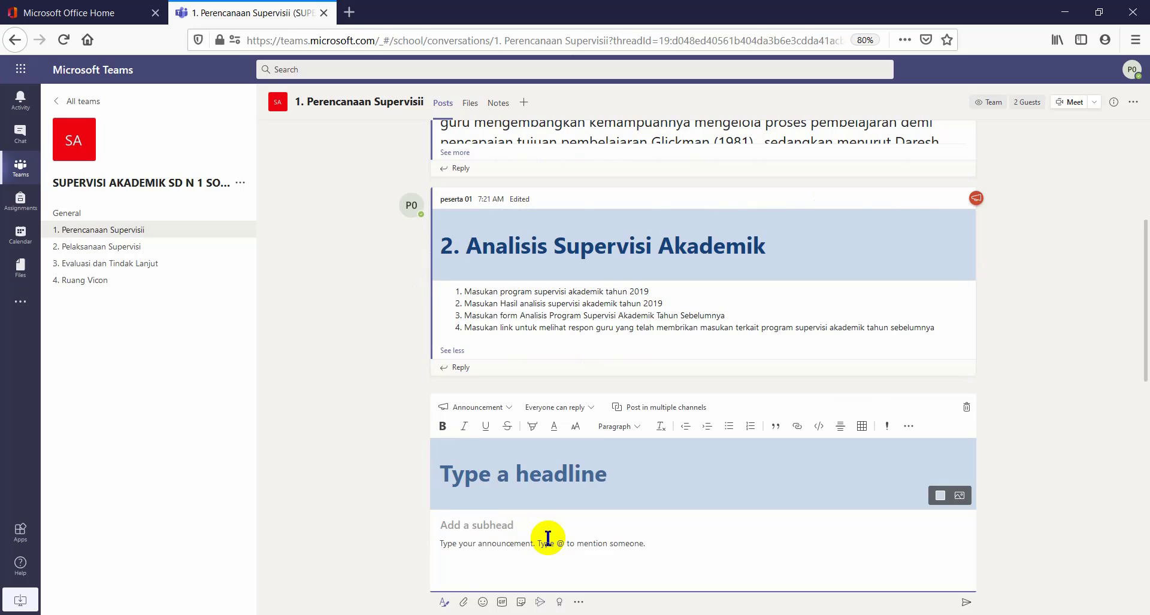
{"action": "type", "text": "3. Penyusunan Program S"}
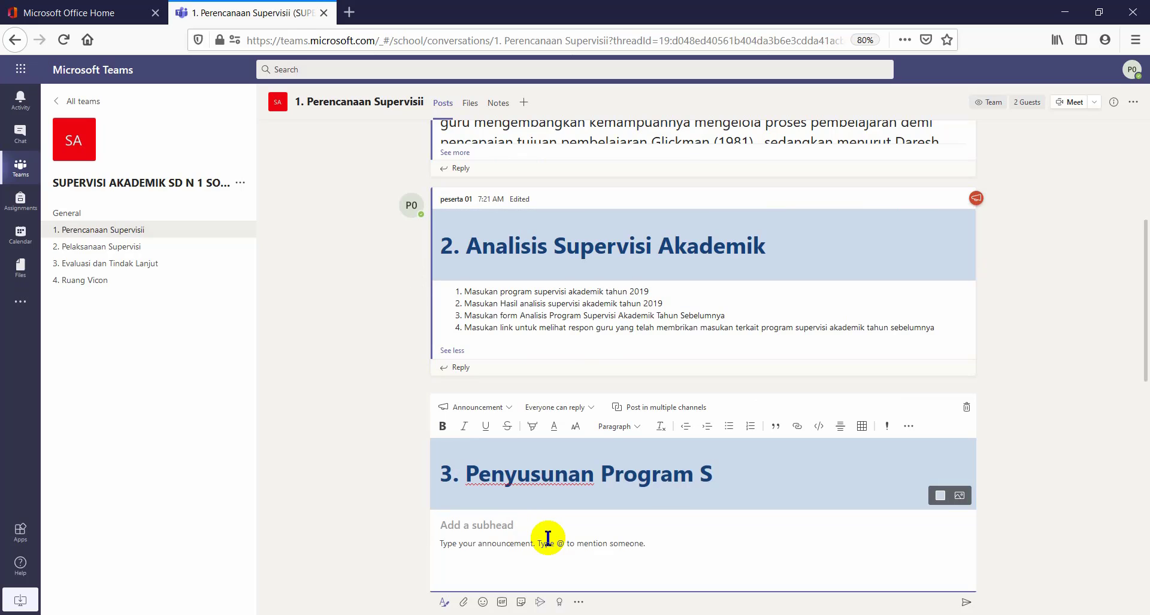
{"action": "type", "text": "upervisi"}
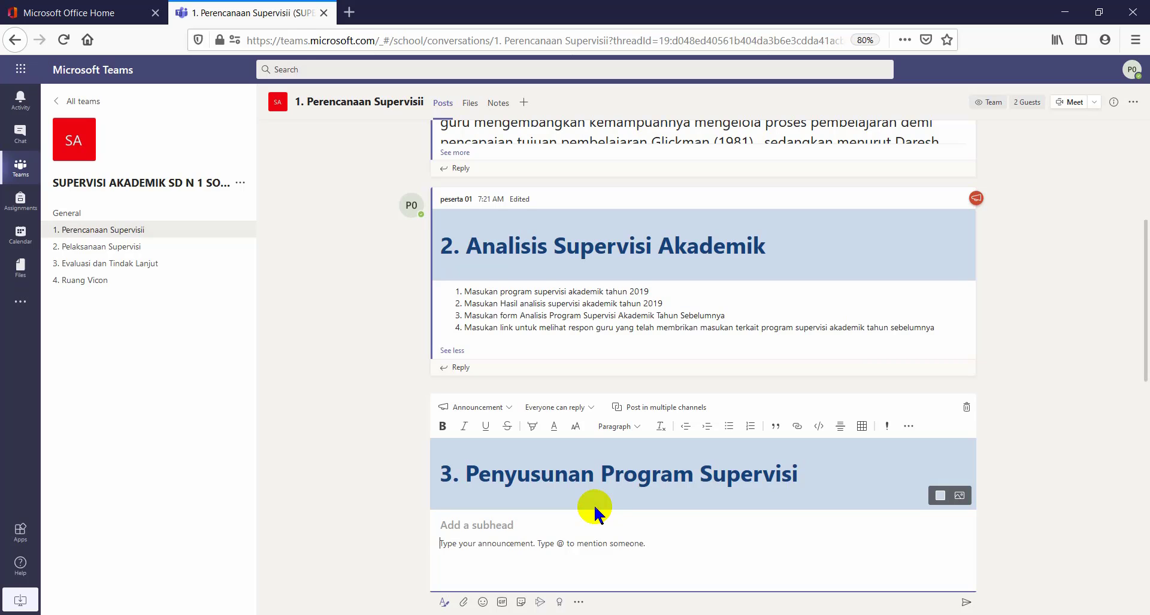
- Add a numbered list with "Penyususnan Instrumen", "Draft teknik supervisi / teknik pemantauan" and "Membuat jadwal supervisi", and post the announcement
{"action": "type", "text": "1. "}
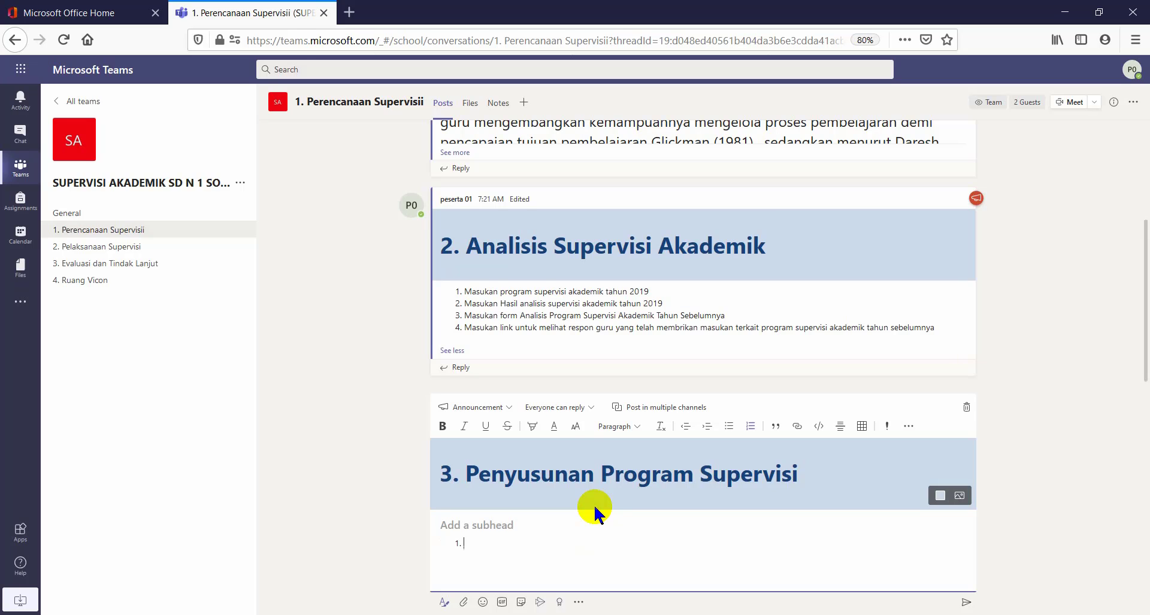
{"action": "type", "text": "Penyususnan Instrumen"}
{"action": "key", "text": "Return"}
{"action": "type", "text": "Draft teknik uspervisi / teknik pemantauan"}
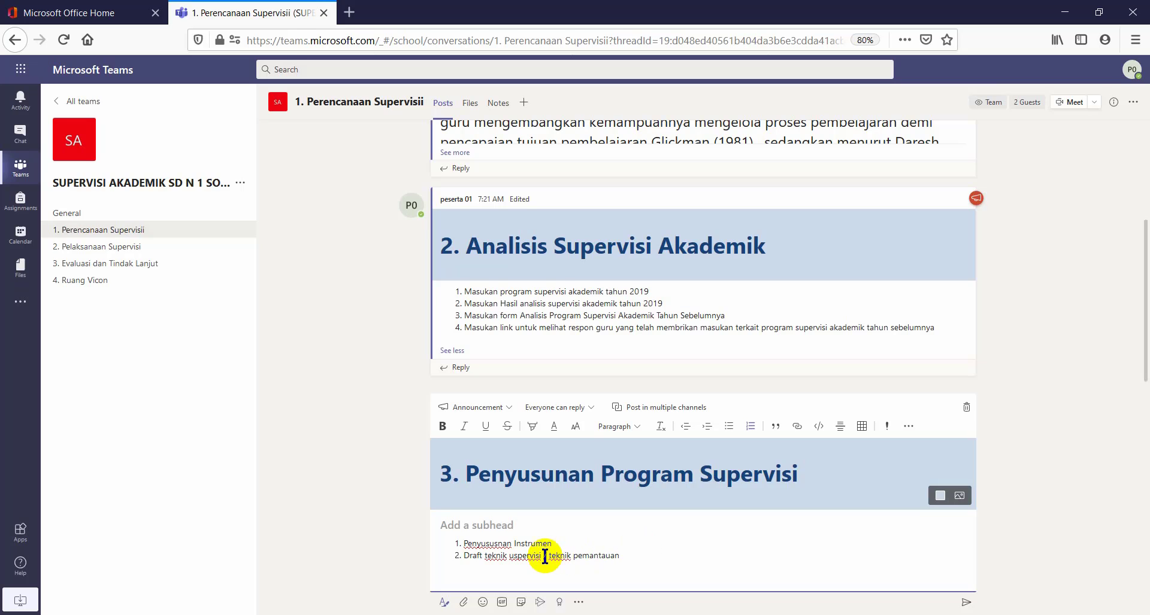
{"action": "left_click", "coordinate": [516, 556]}
{"action": "key", "text": "BackSpace"}
{"action": "key", "text": "BackSpace"}
{"action": "type", "text": "su"}
{"action": "type", "text": "Membuat jadwal supervisi"}
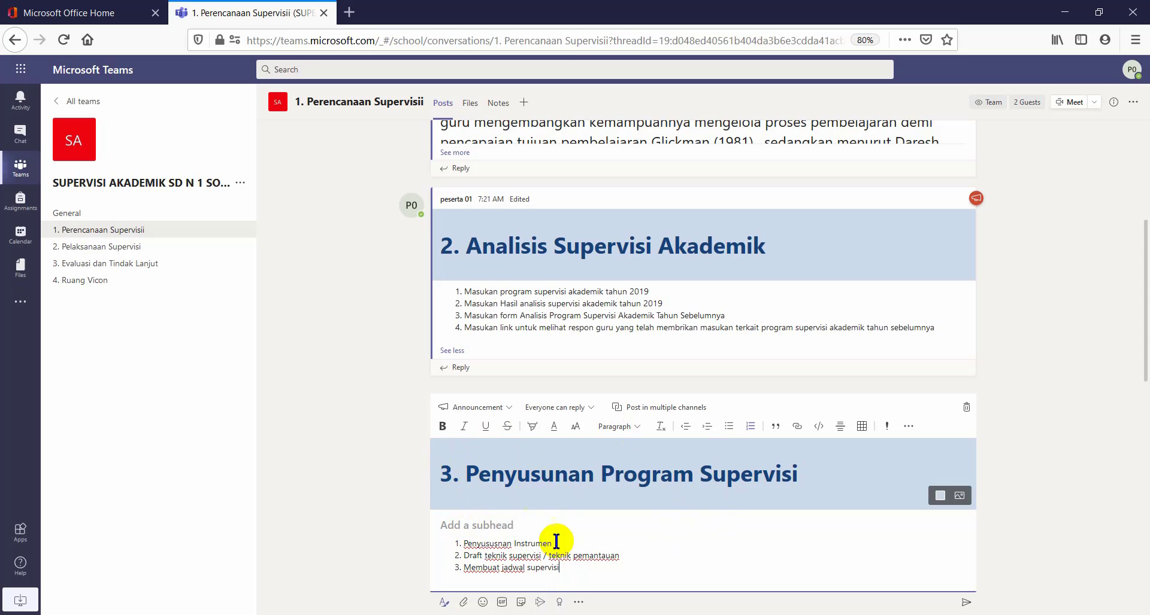
{"action": "left_click", "coordinate": [966, 604]}
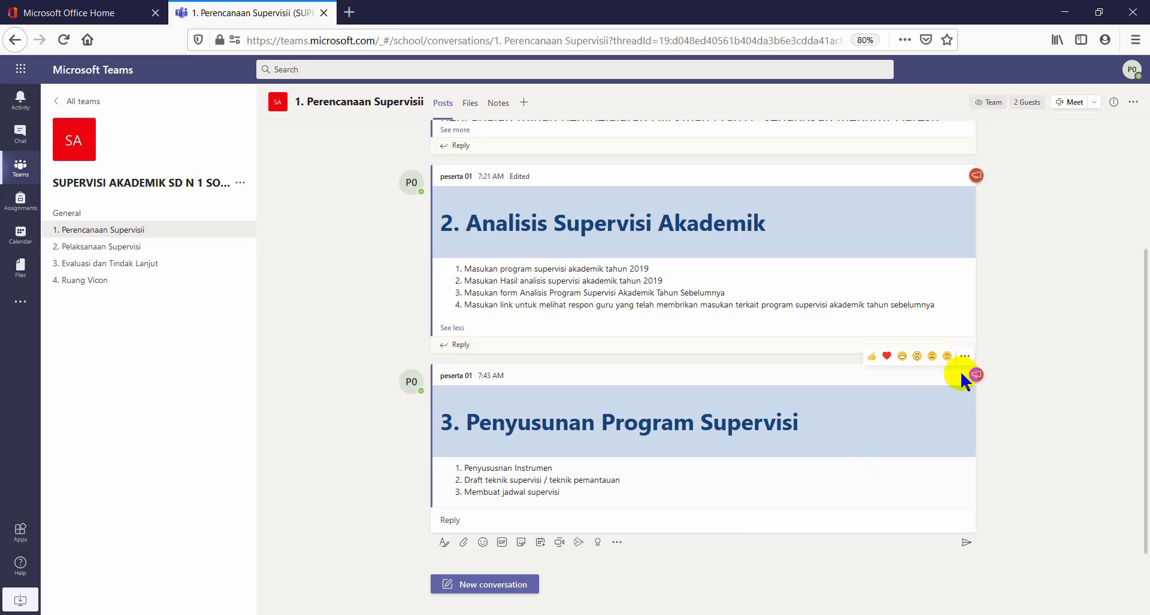
{"action": "scroll", "coordinate": [922, 251], "scroll_direction": "up", "scroll_amount": 3}
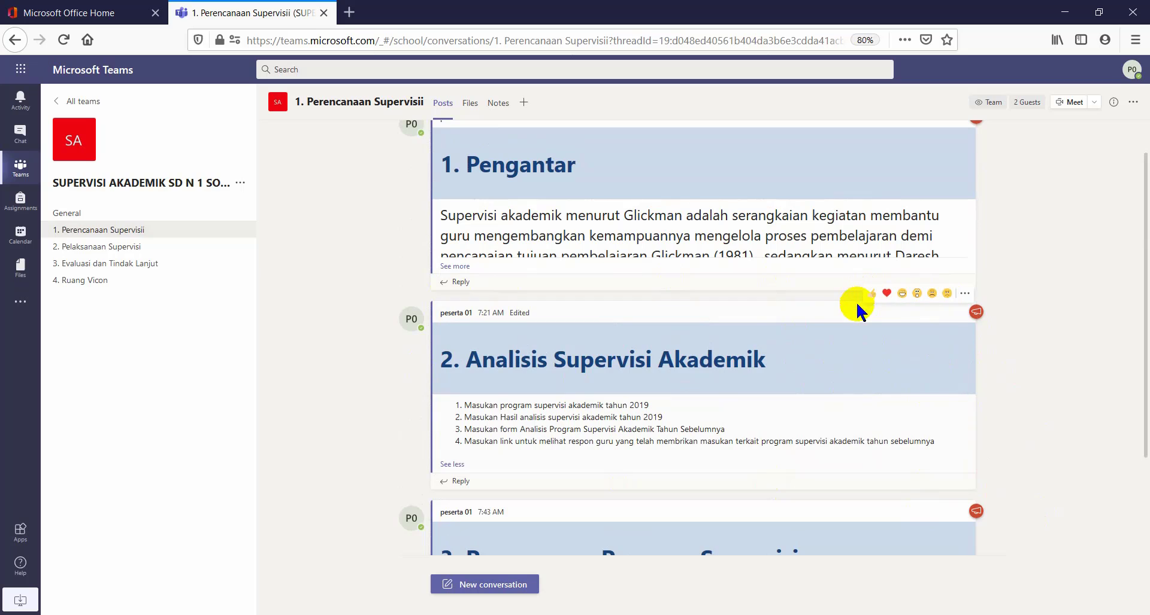
{"action": "left_click", "coordinate": [964, 293]}
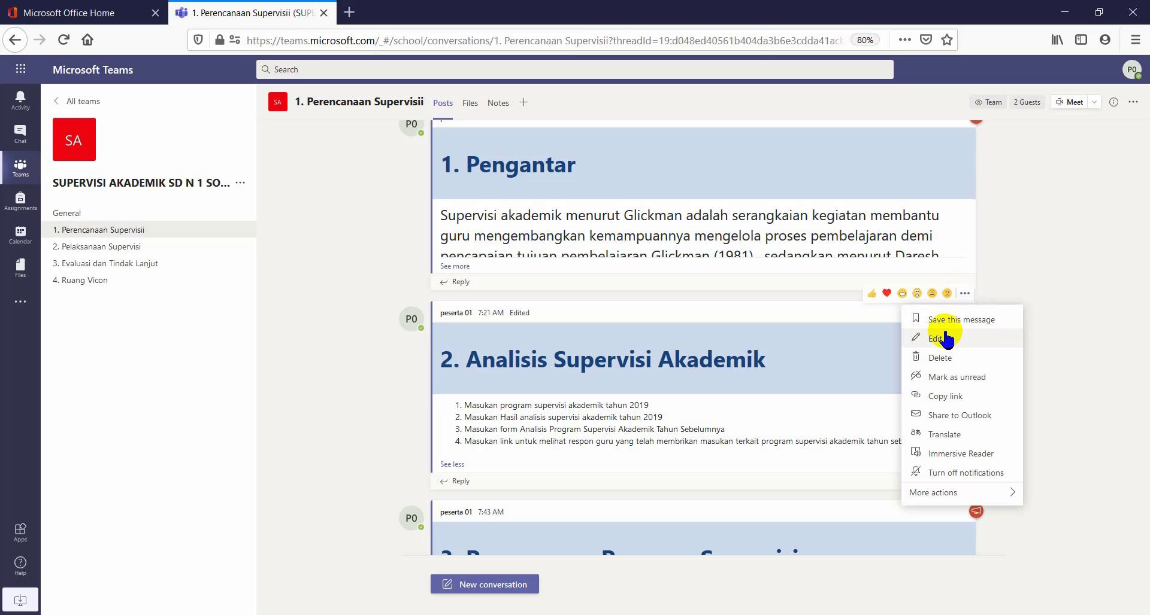
{"action": "left_click", "coordinate": [1090, 277]}
- Edit the "3. Penyusunan Program Supervisi" announcement, appending "intrument-instrumen yang harius diisi oleh guru" to the first list item, and save it
{"action": "scroll", "coordinate": [903, 479], "scroll_direction": "down", "scroll_amount": 3}
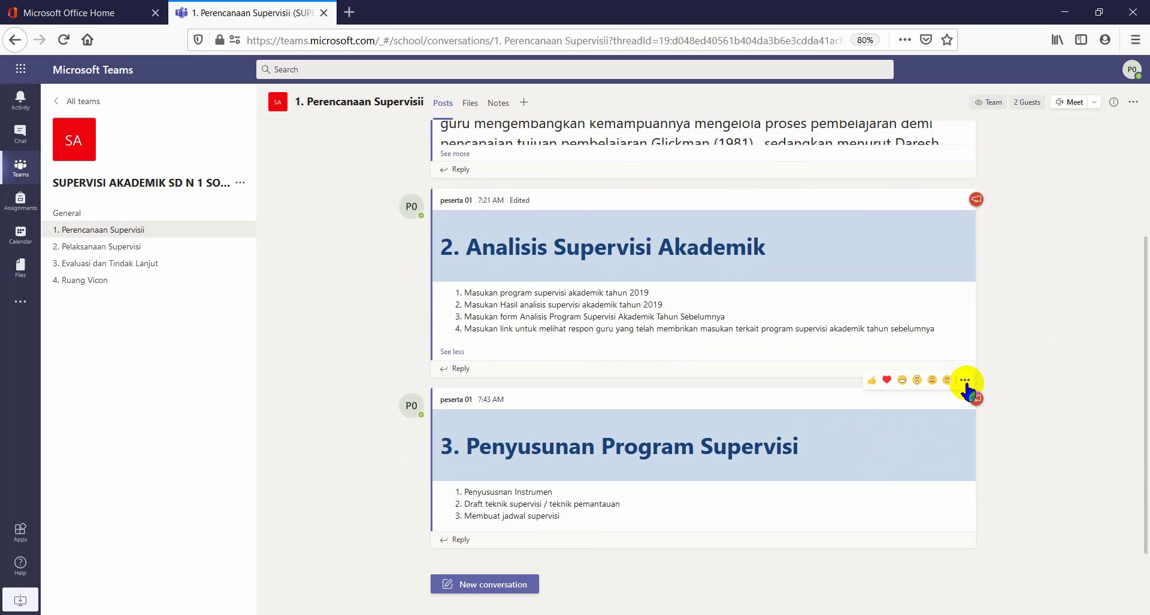
{"action": "left_click", "coordinate": [966, 382]}
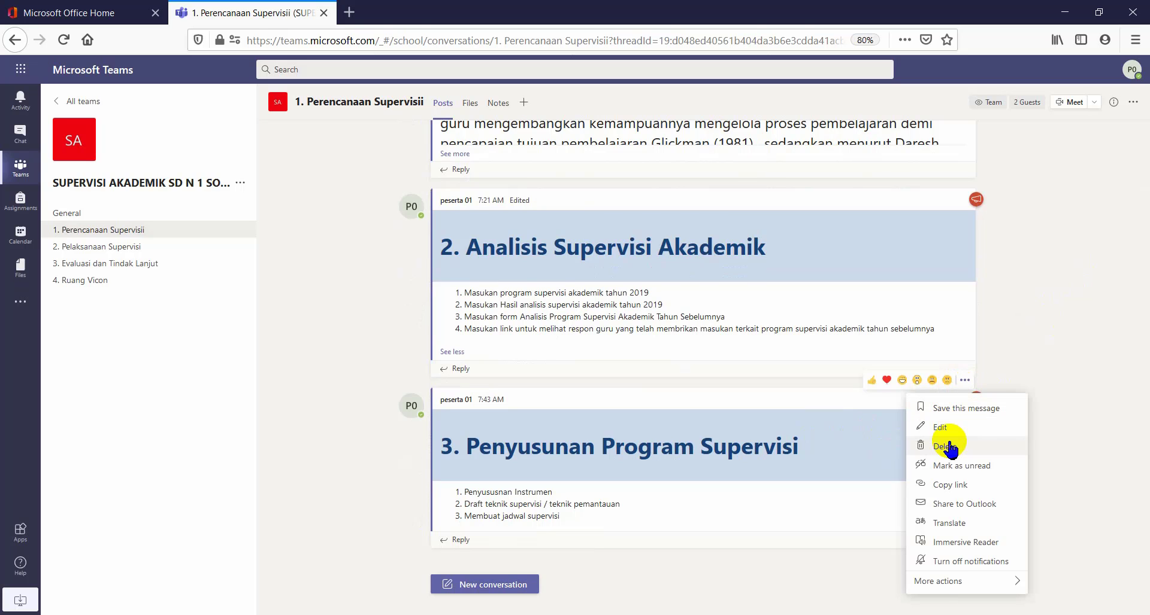
{"action": "left_click", "coordinate": [934, 427]}
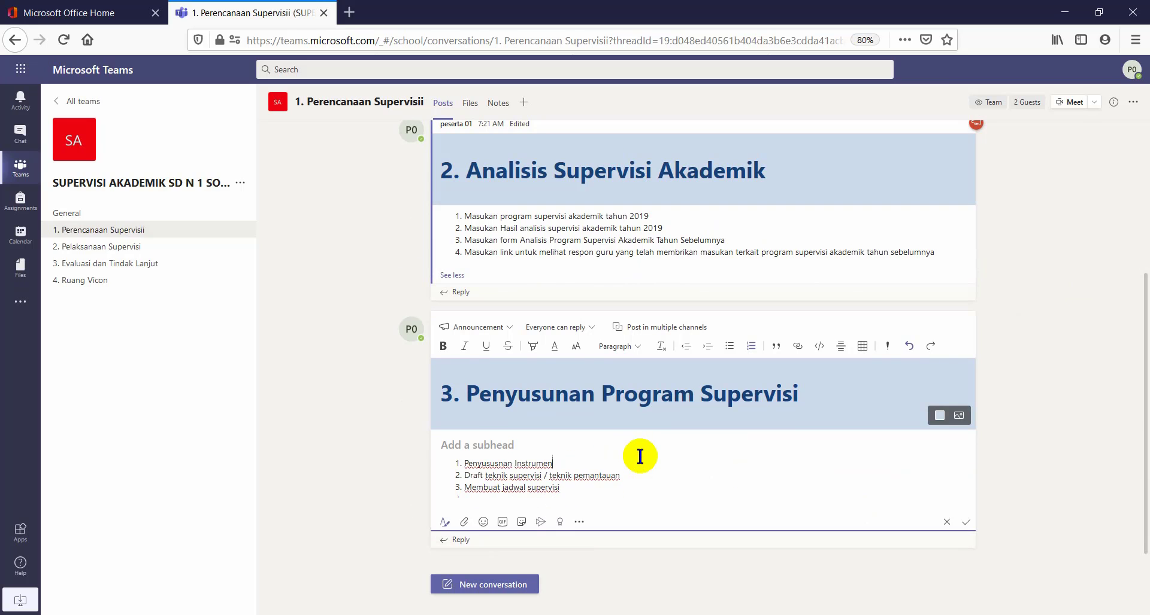
{"action": "key", "text": "Return"}
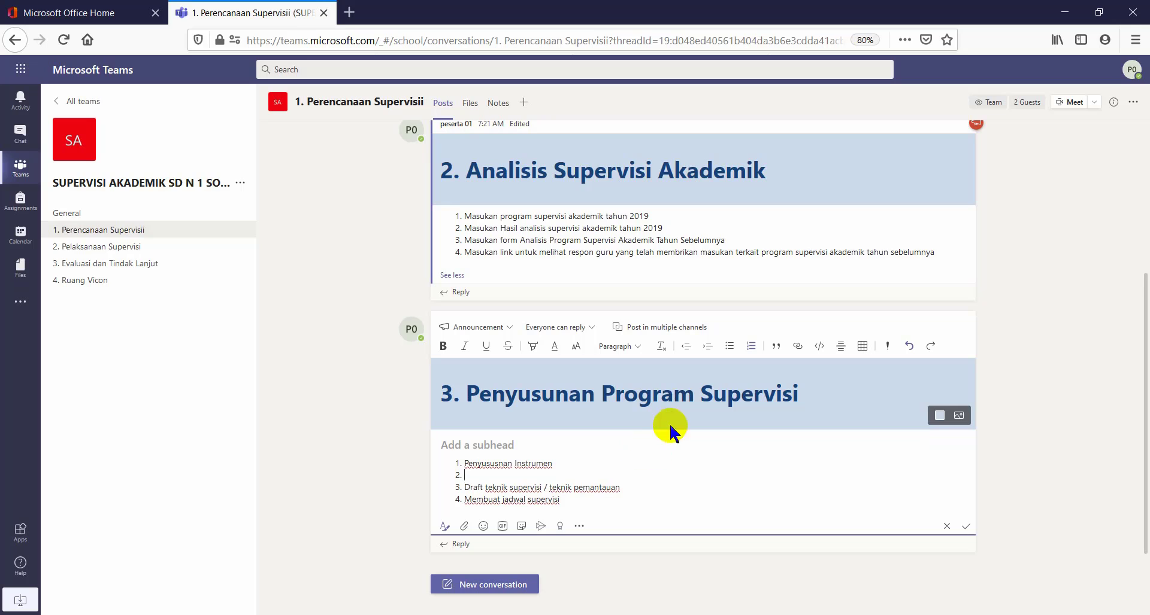
{"action": "left_click", "coordinate": [750, 347]}
{"action": "key", "text": "BackSpace"}
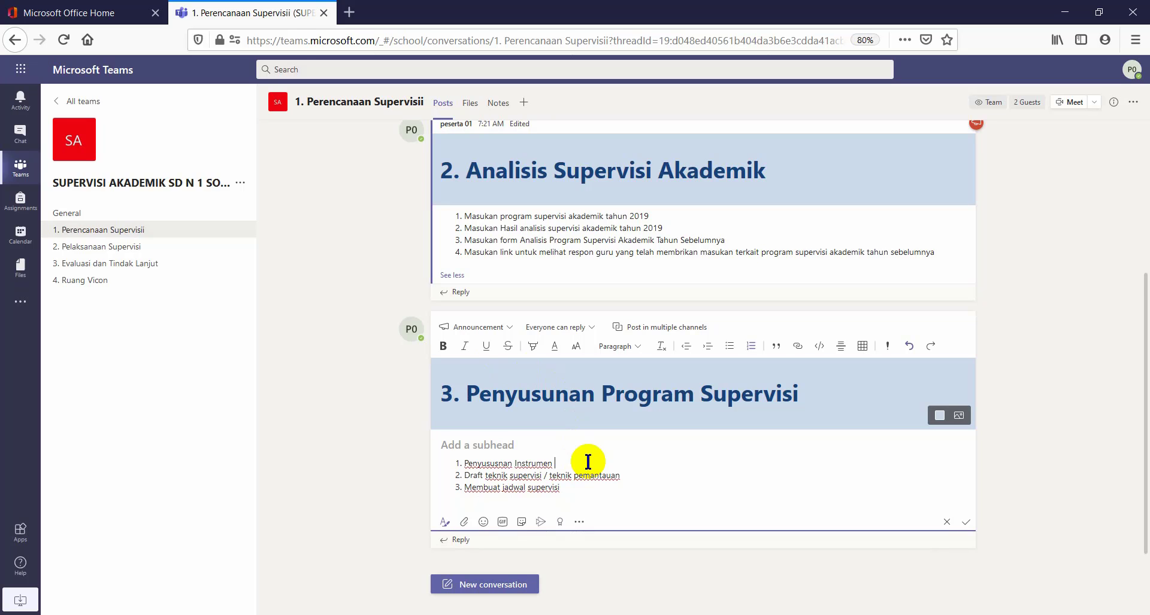
{"action": "type", "text": "intrumen -instrumen yang harius di"}
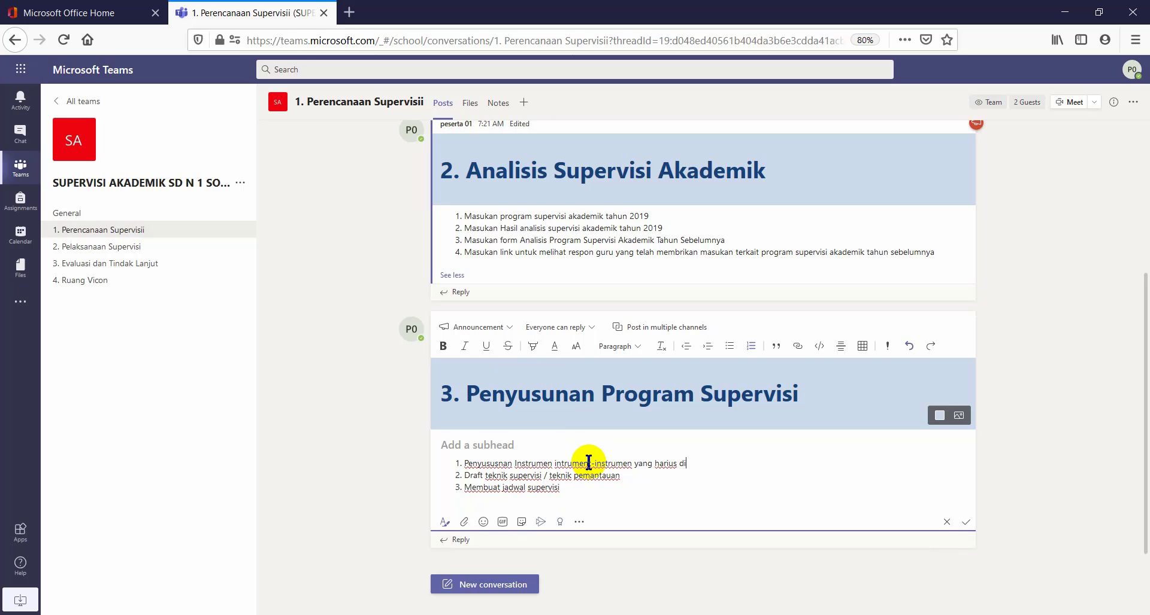
{"action": "type", "text": "isi oleh guru"}
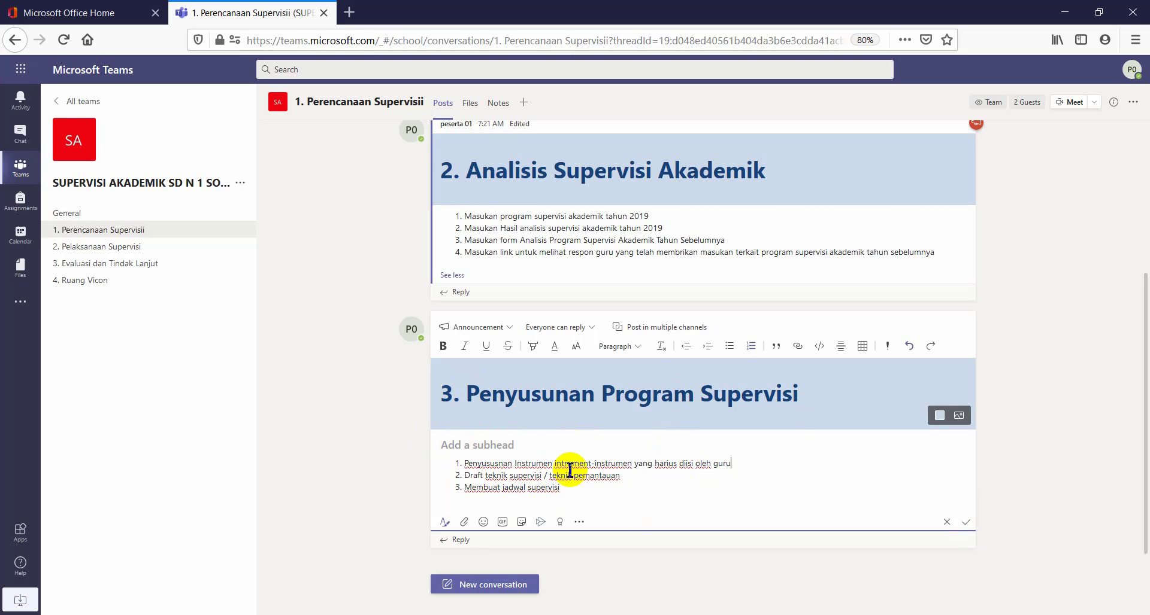
{"action": "left_click", "coordinate": [967, 523]}
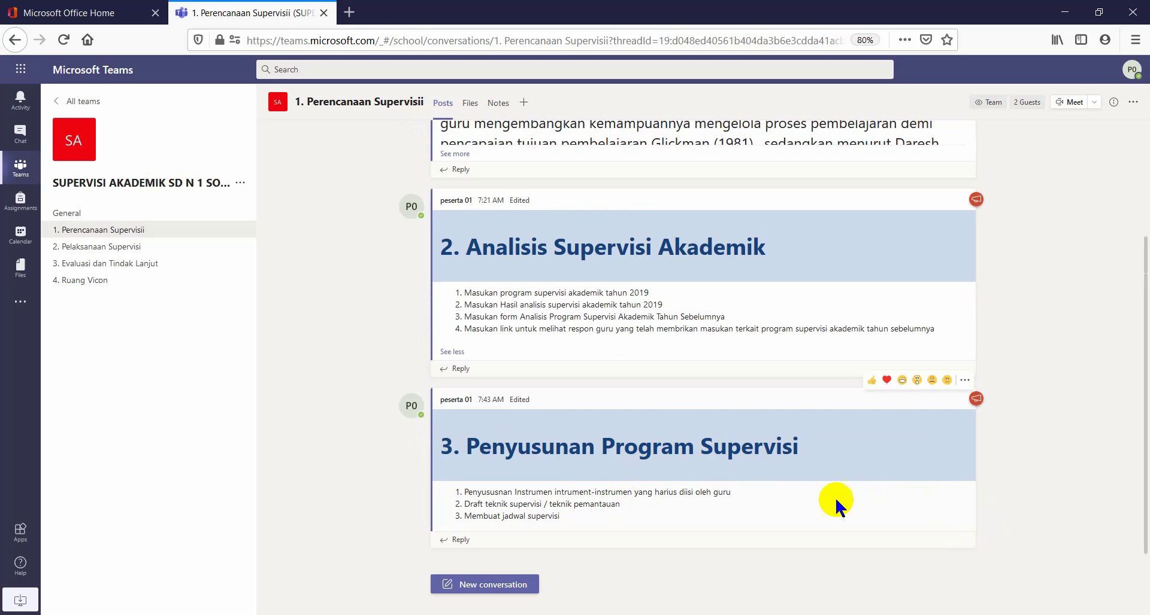
- Review the three announcements in the channel, from "1. Pengantar" to "3. Penyusunan Program Supervisi"
{"action": "scroll", "coordinate": [810, 483], "scroll_direction": "up", "scroll_amount": 3}
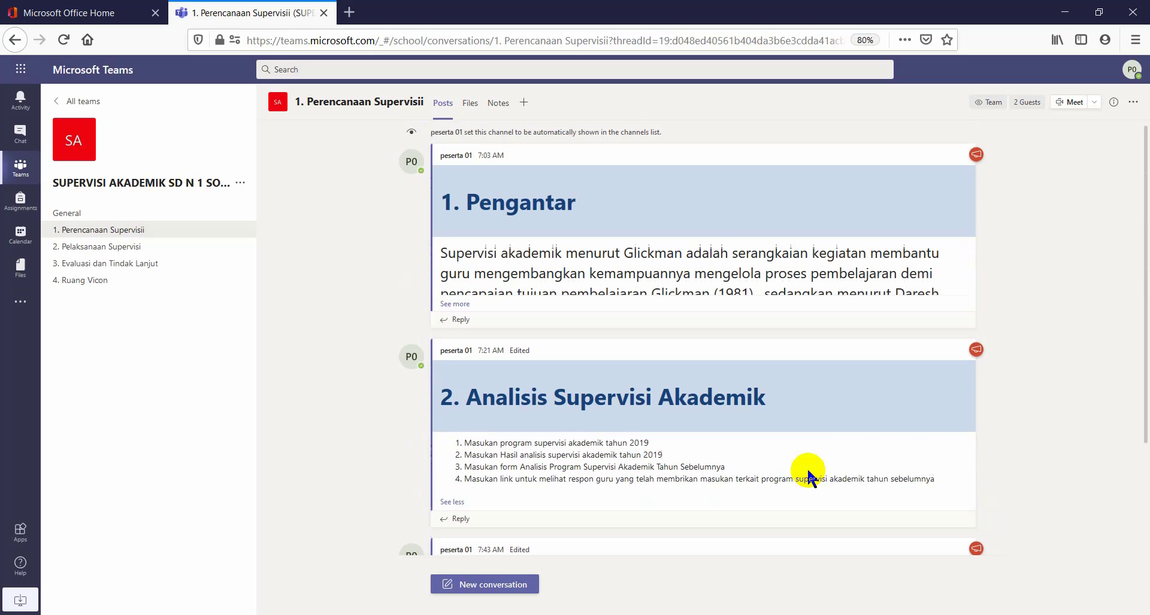
{"action": "mouse_move", "coordinate": [674, 220]}
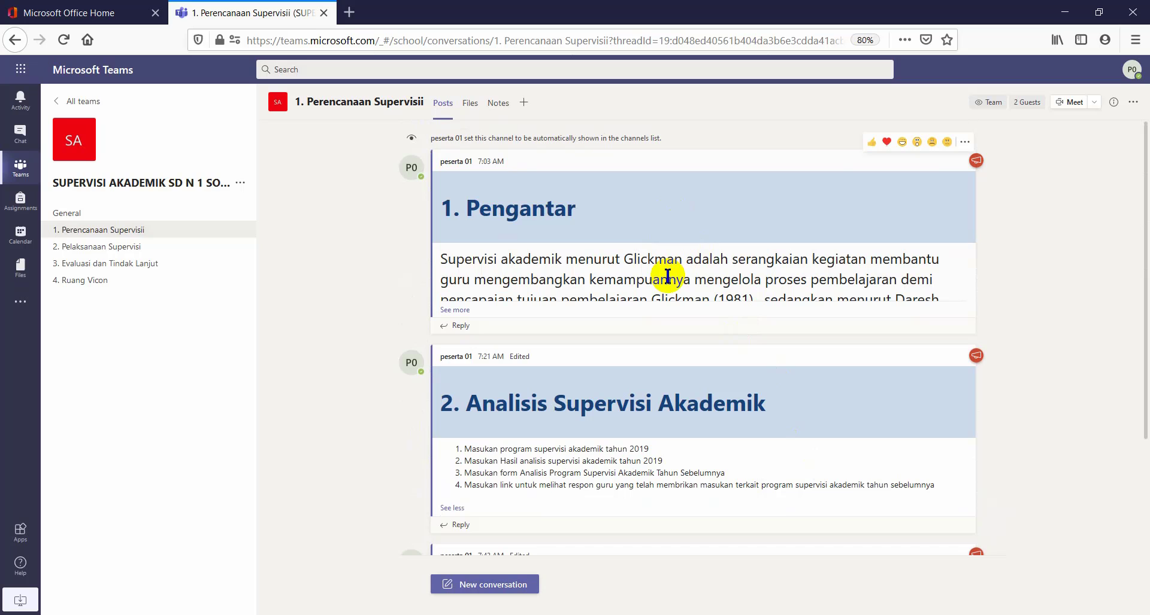
{"action": "scroll", "coordinate": [667, 277], "scroll_direction": "down", "scroll_amount": 2}
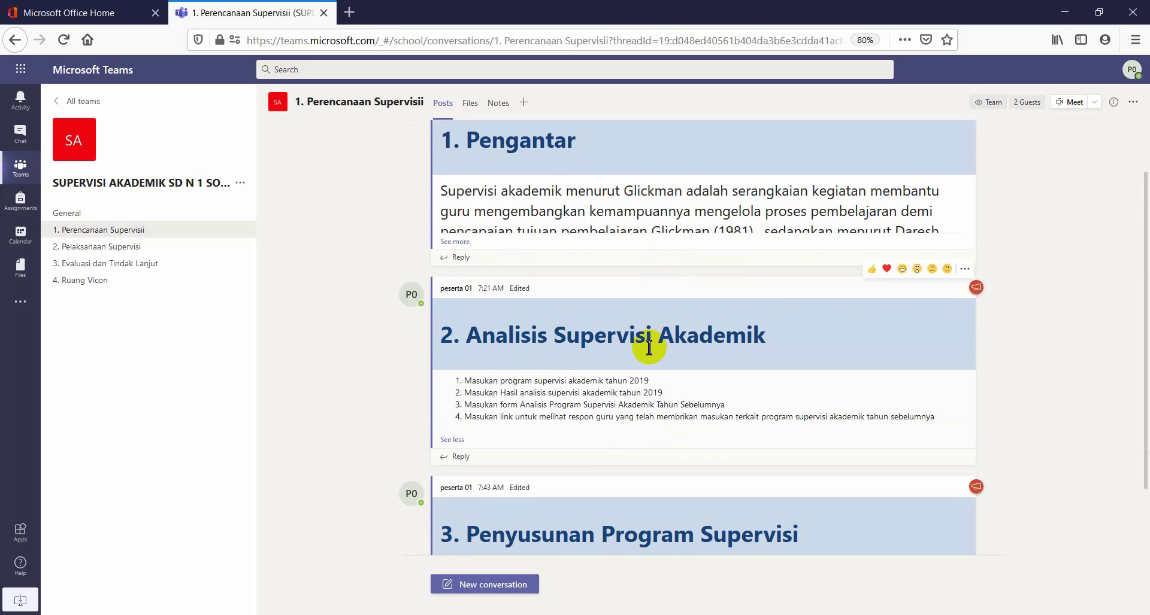
{"action": "scroll", "coordinate": [649, 347], "scroll_direction": "down", "scroll_amount": 2}
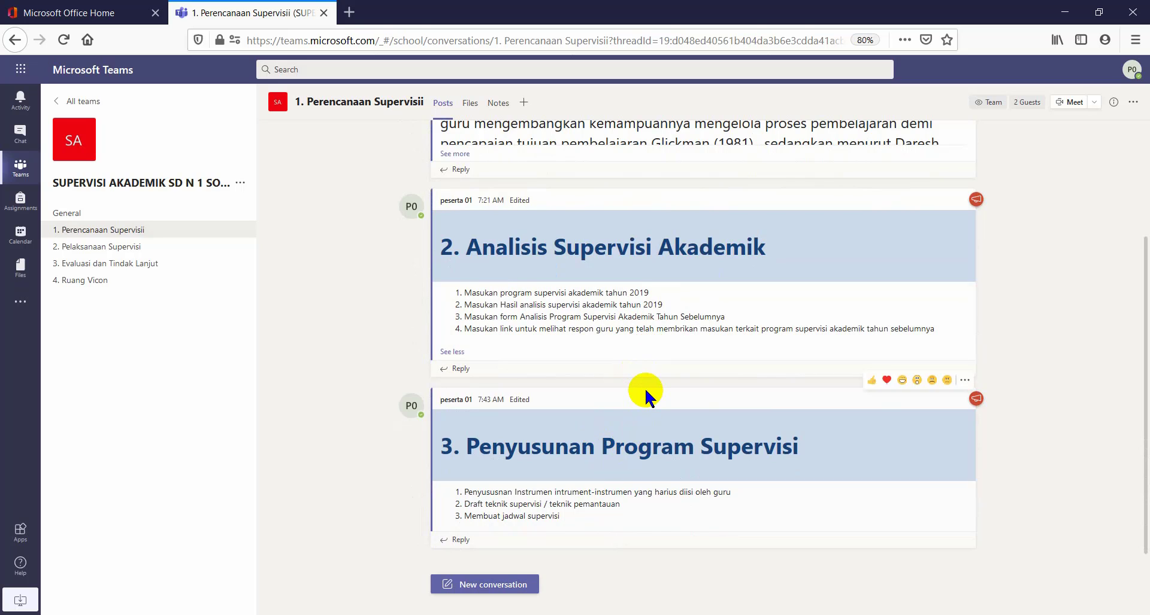
{"action": "scroll", "coordinate": [706, 386], "scroll_direction": "up", "scroll_amount": 3}
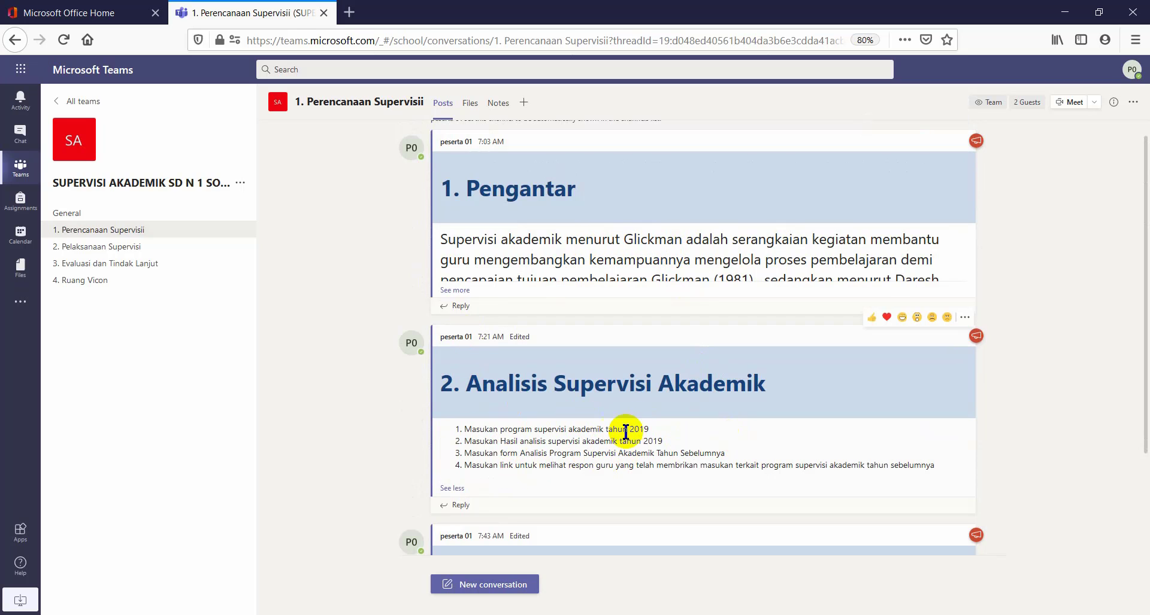
- Edit the "2. Analisis Supervisi Akademik" announcement, setting all four numbered list items to the Large font size, and save it
{"action": "left_click", "coordinate": [964, 319]}
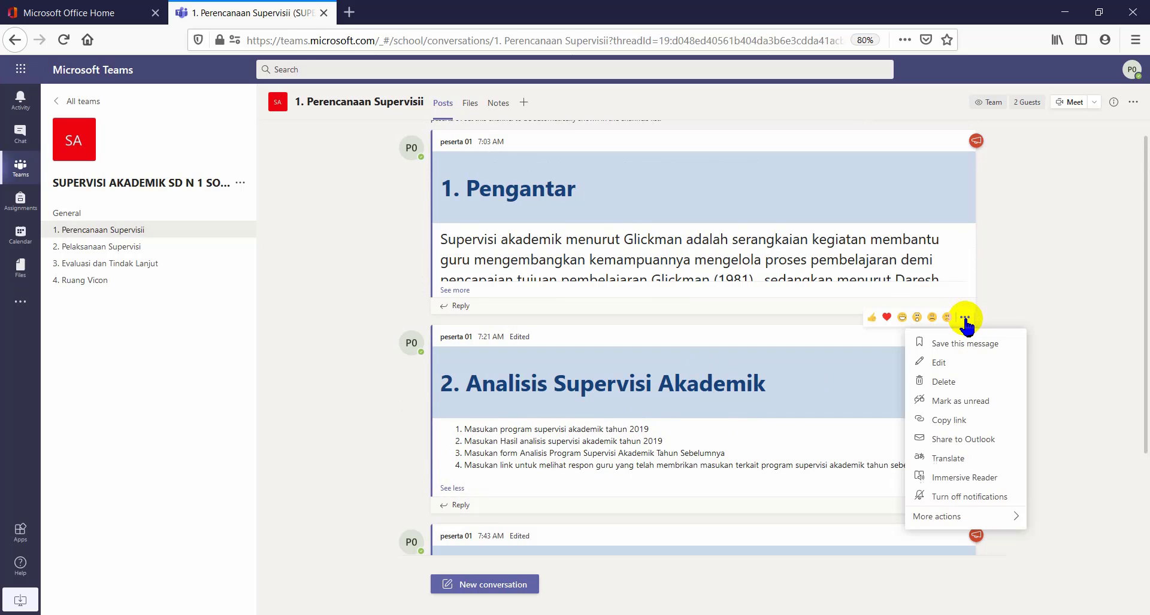
{"action": "left_click", "coordinate": [951, 362]}
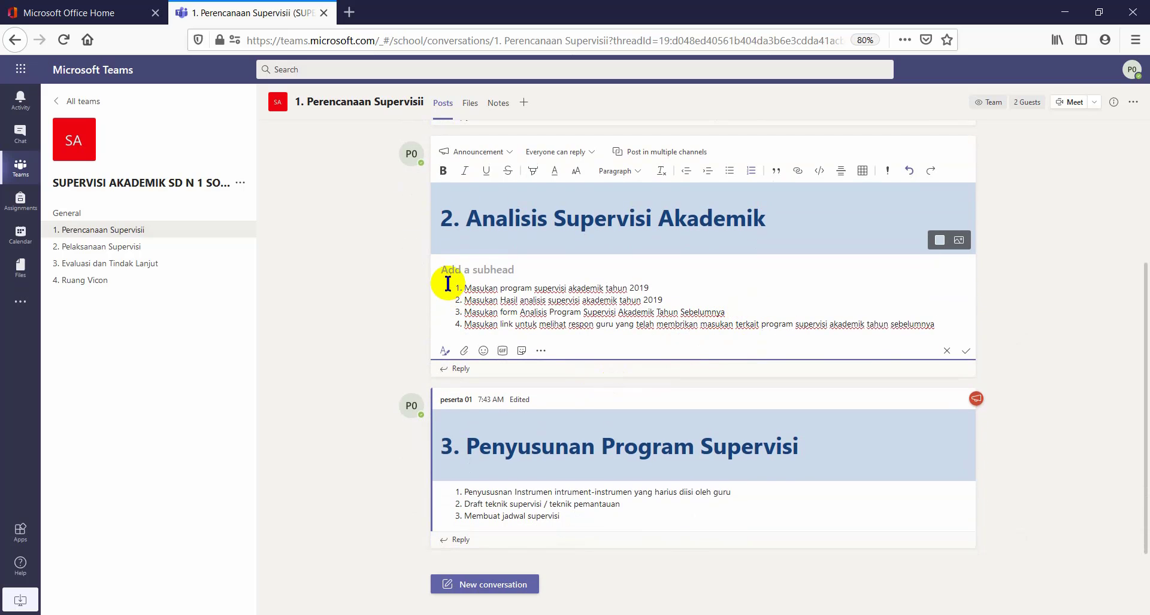
{"action": "left_click_drag", "start_coordinate": [450, 285], "coordinate": [960, 322]}
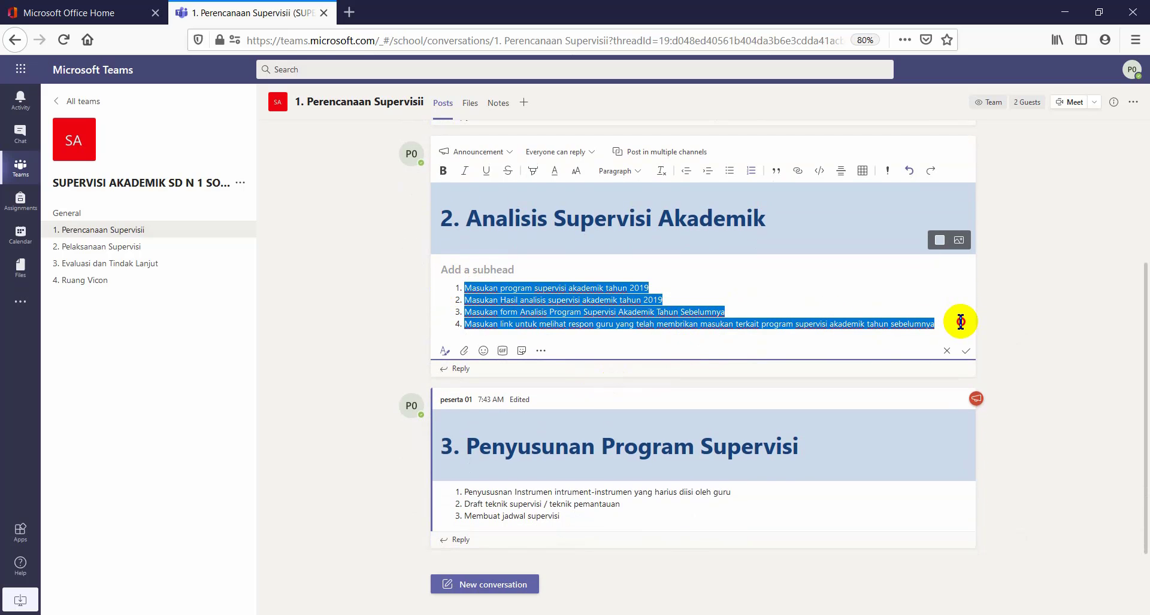
{"action": "left_click", "coordinate": [576, 173]}
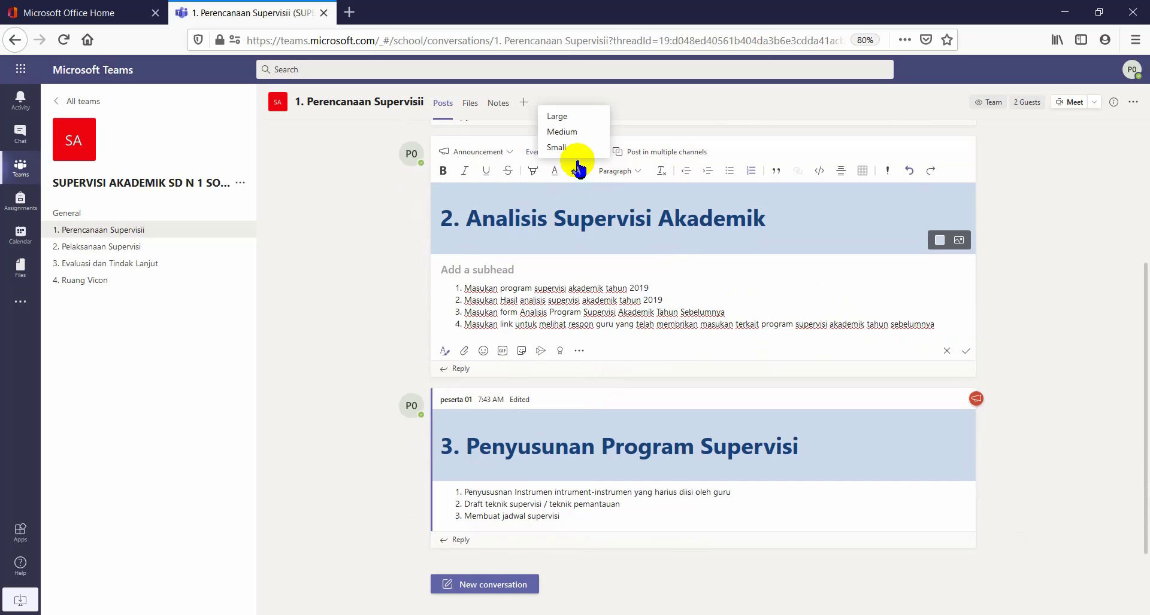
{"action": "left_click", "coordinate": [577, 116]}
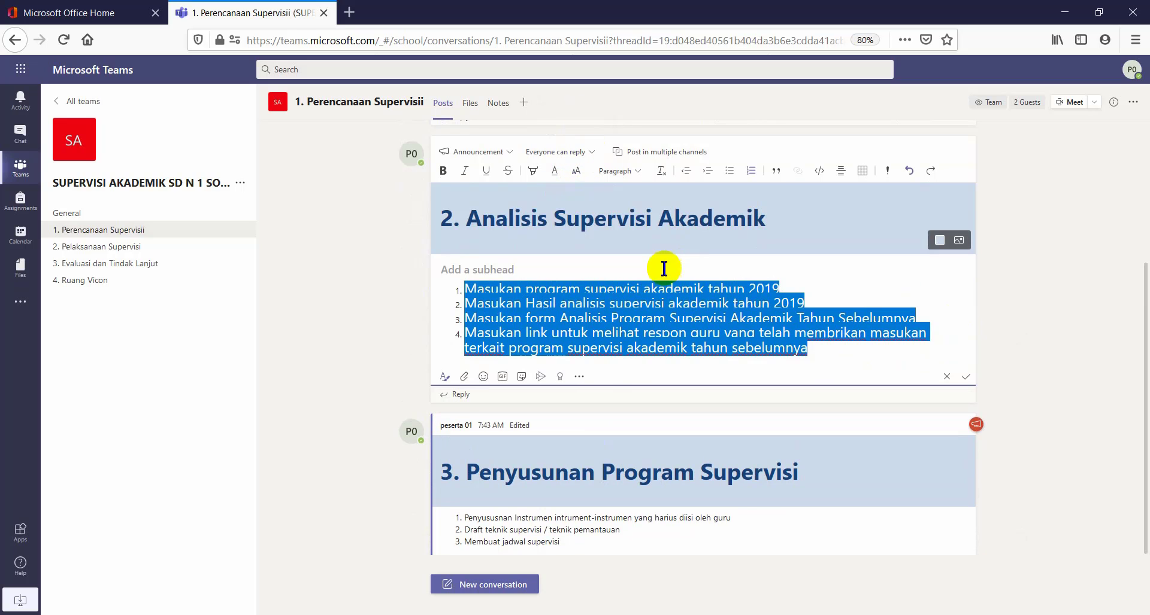
{"action": "left_click", "coordinate": [1028, 312]}
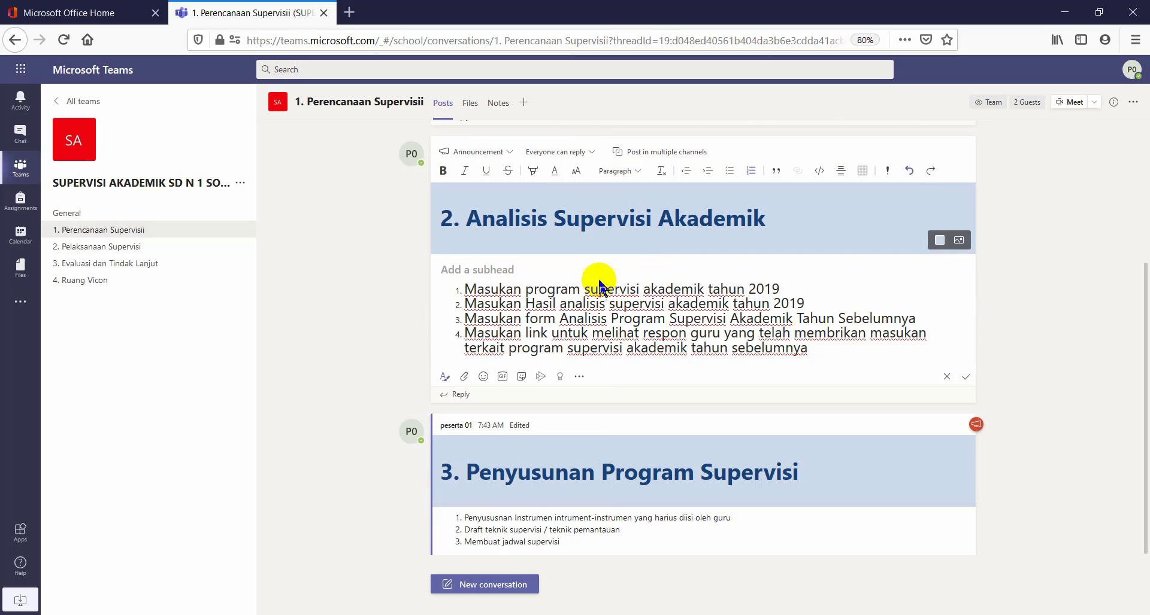
{"action": "left_click", "coordinate": [967, 353]}
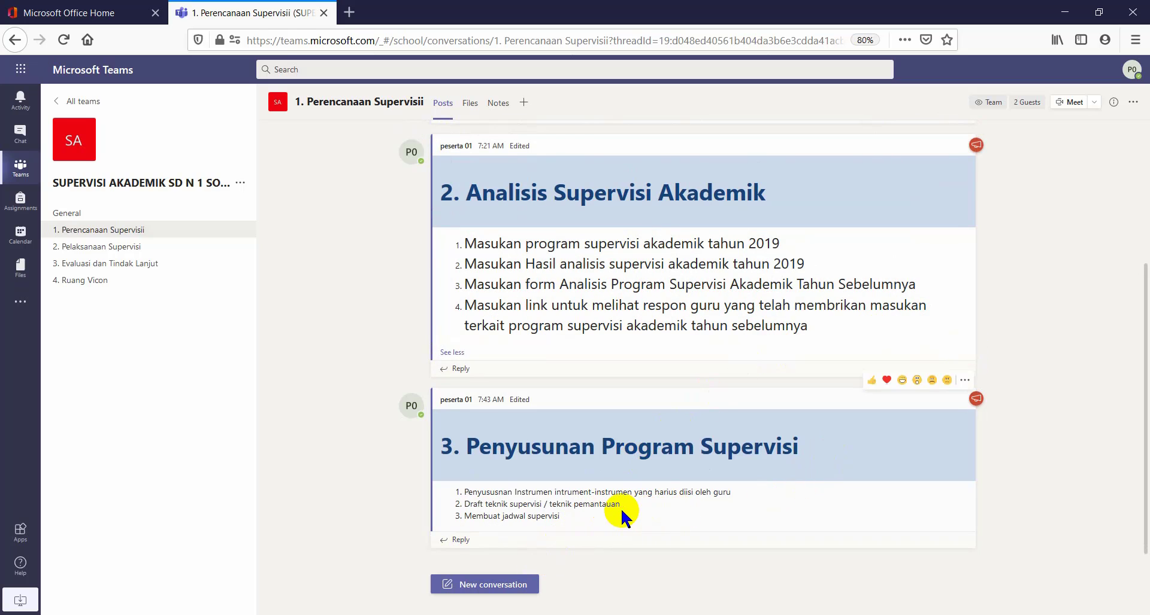
- Edit the "3. Penyusunan Program Supervisi" announcement, setting its three numbered list items to the Large font size, and save it
{"action": "left_click", "coordinate": [963, 381]}
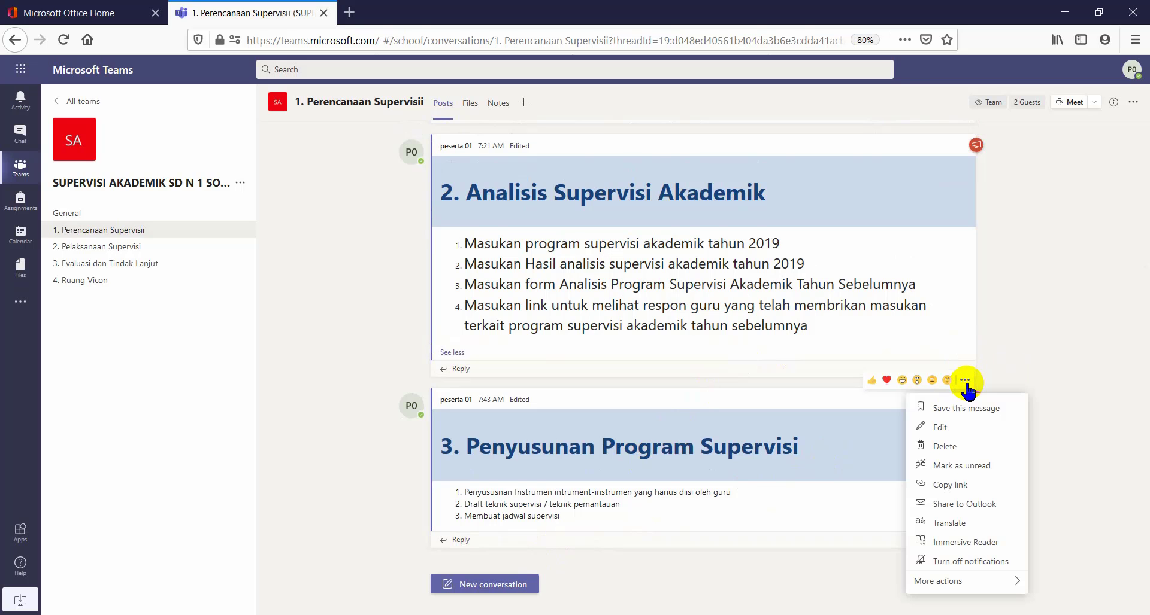
{"action": "left_click", "coordinate": [967, 428]}
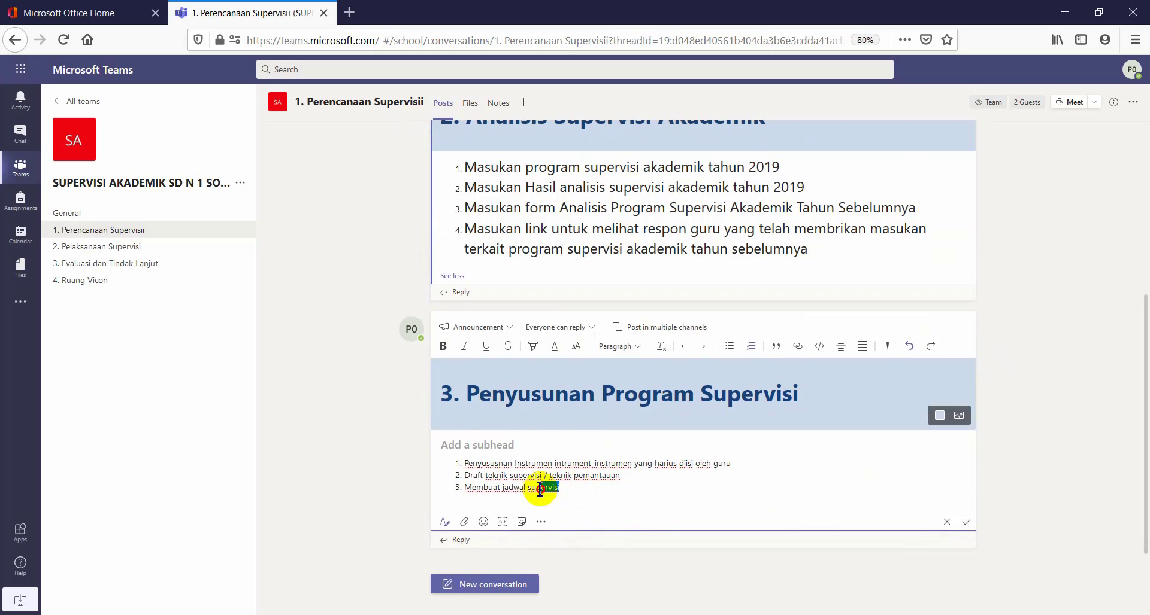
{"action": "left_click_drag", "start_coordinate": [560, 487], "coordinate": [428, 455]}
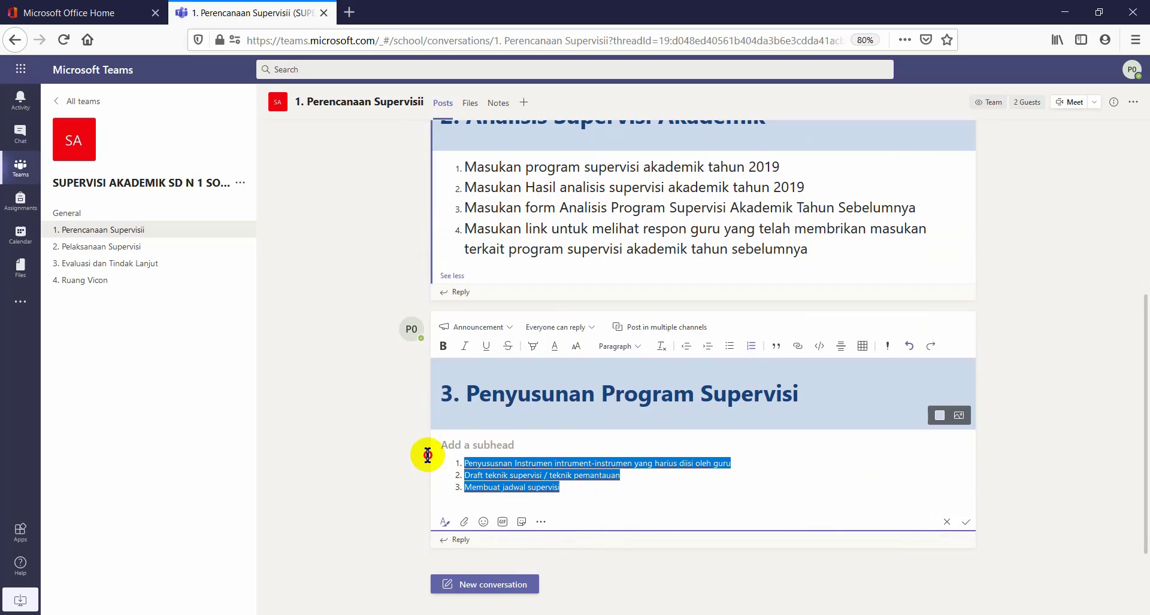
{"action": "left_click", "coordinate": [577, 349]}
{"action": "left_click", "coordinate": [573, 291]}
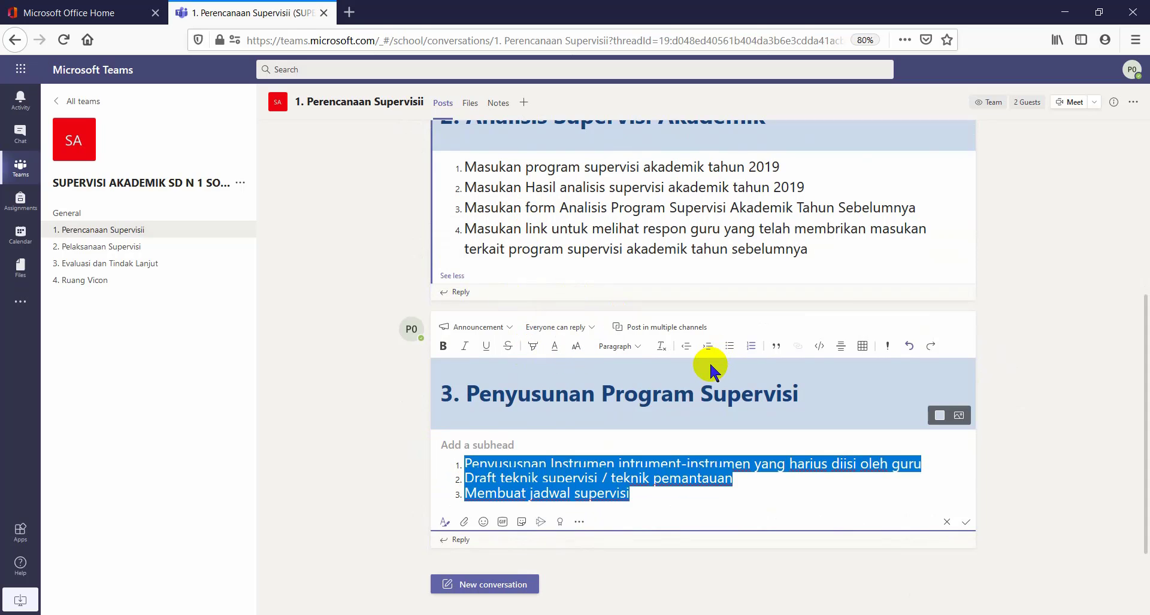
{"action": "left_click", "coordinate": [966, 524]}
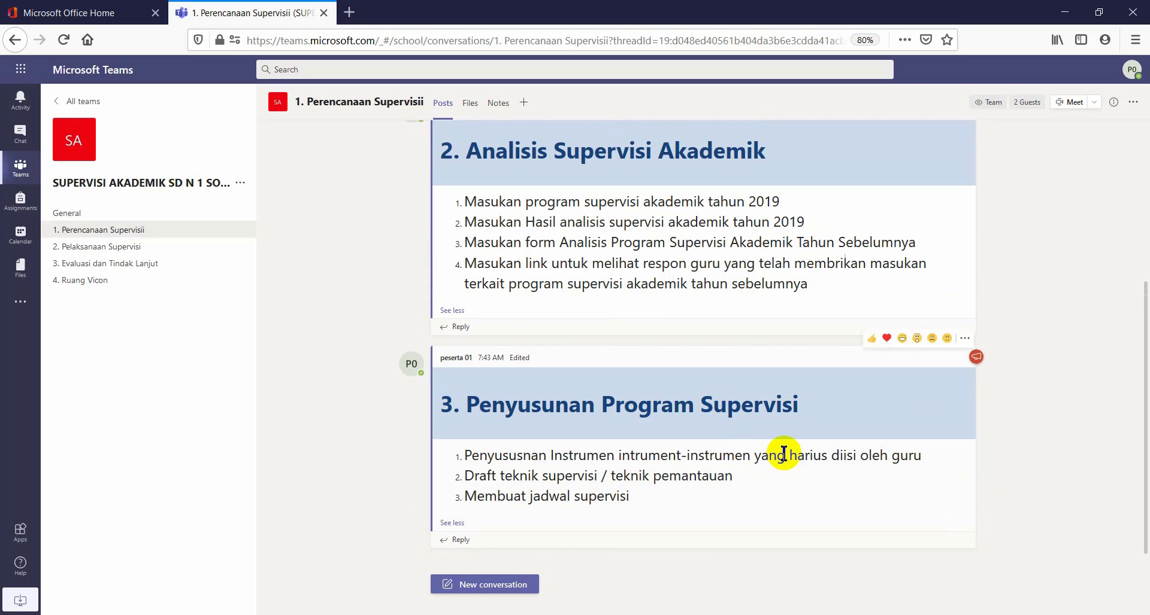